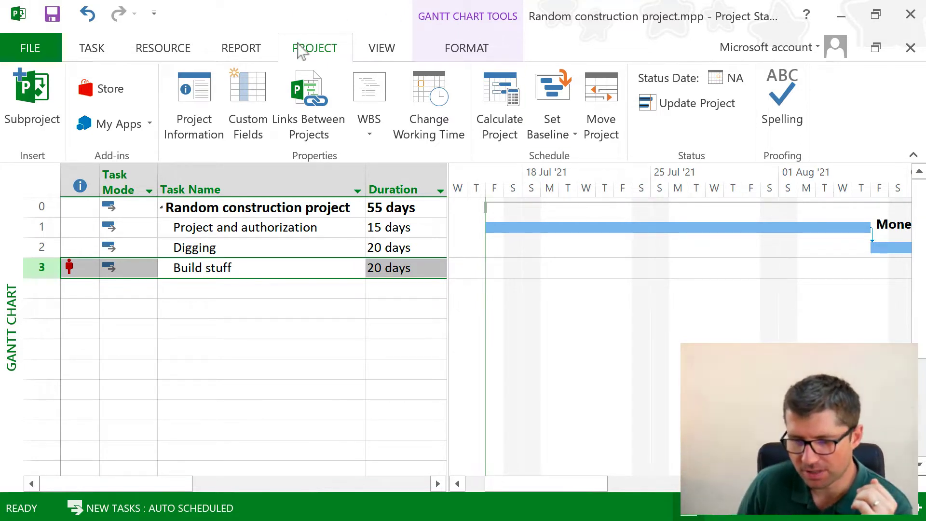
# From the working-time settings, start a new base calendar copied from Standard
pyautogui.click(429, 98)
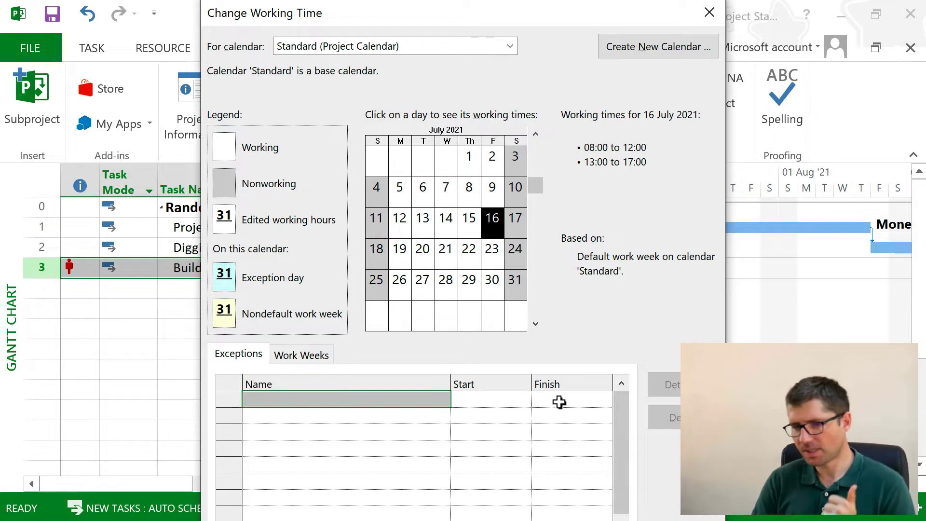
pyautogui.click(654, 54)
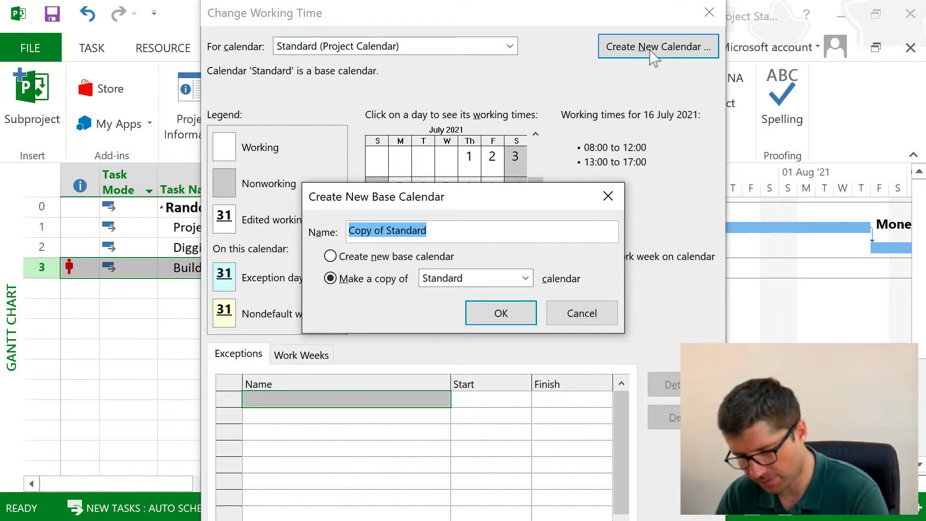
# Name the copied calendar 'Standard + Sat', fixing the capital S, and confirm it
pyautogui.write('Standard ')
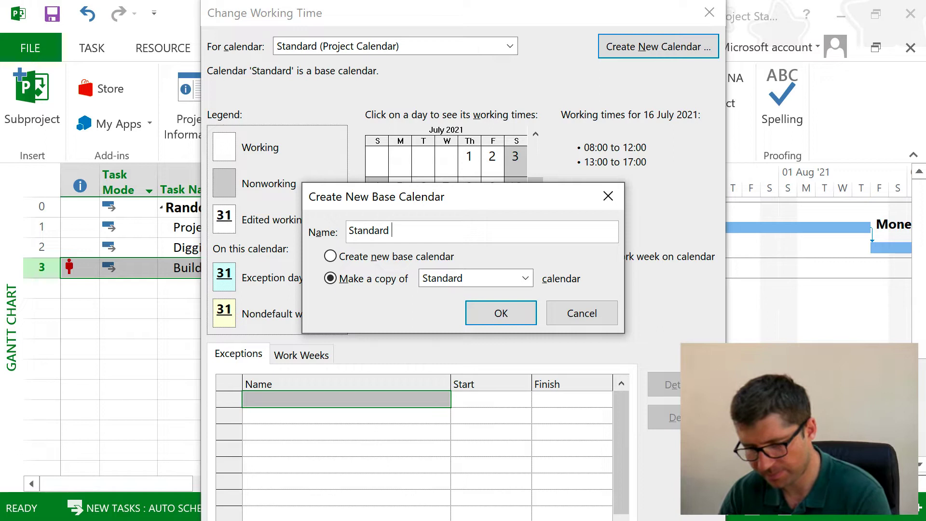
pyautogui.write('+ sat')
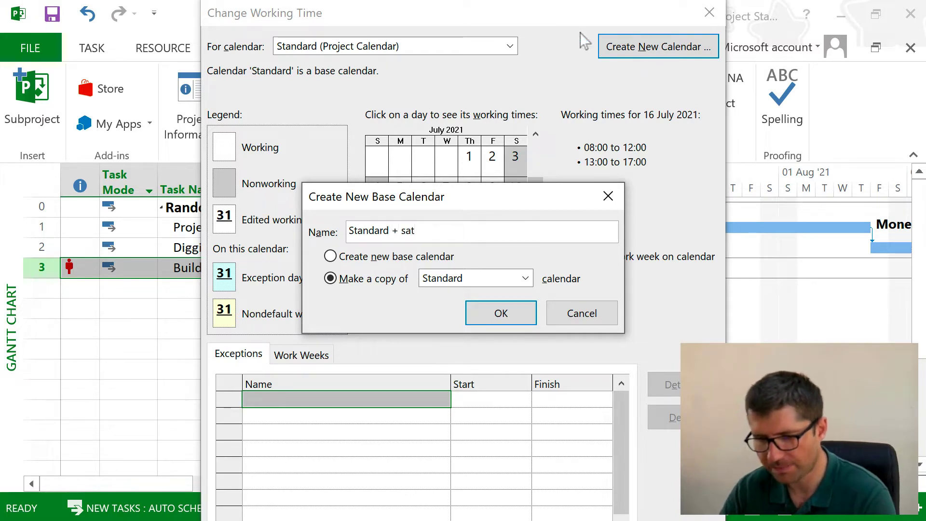
pyautogui.press('Left')
pyautogui.press('Left')
pyautogui.press('BackSpace')
pyautogui.write('S')
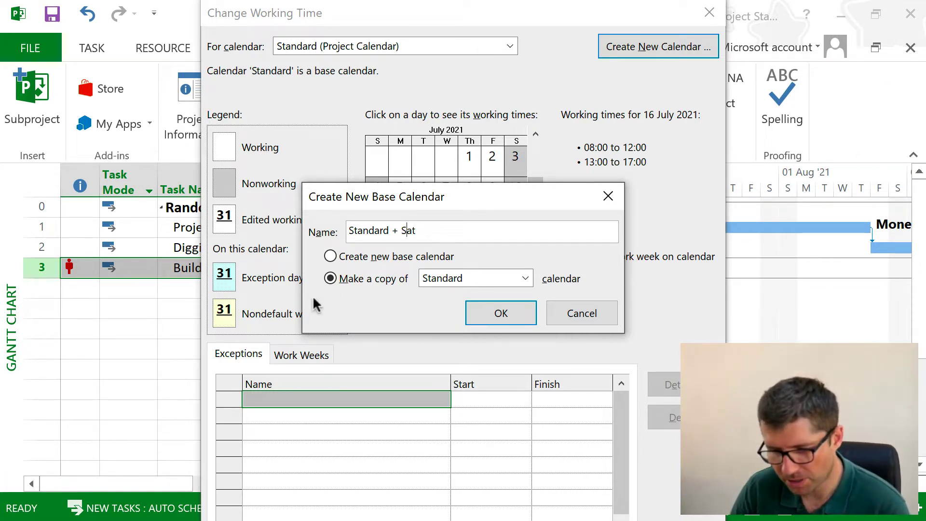
pyautogui.click(505, 318)
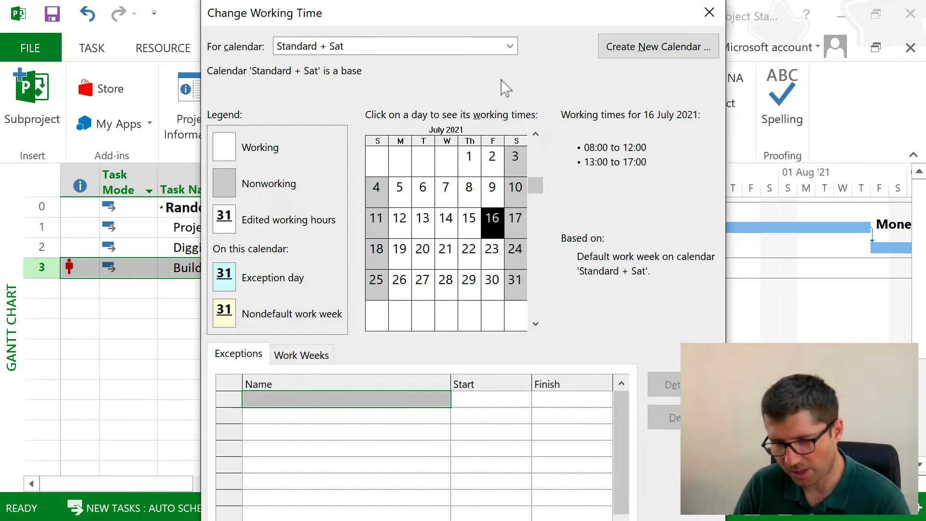
pyautogui.click(509, 46)
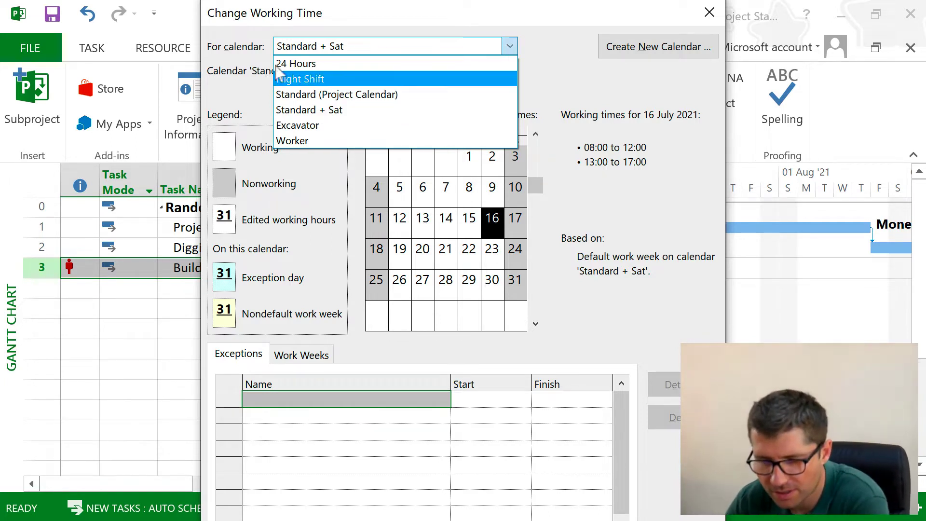
pyautogui.click(287, 63)
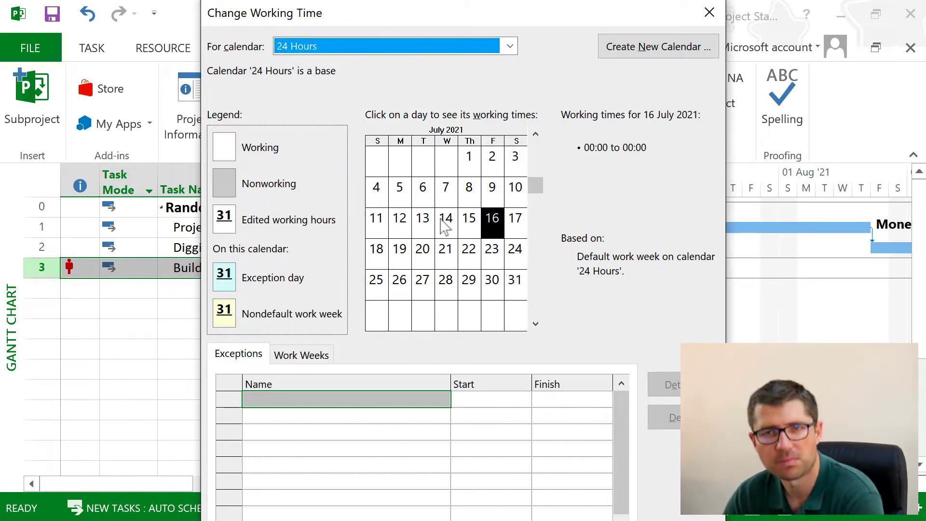
pyautogui.click(510, 46)
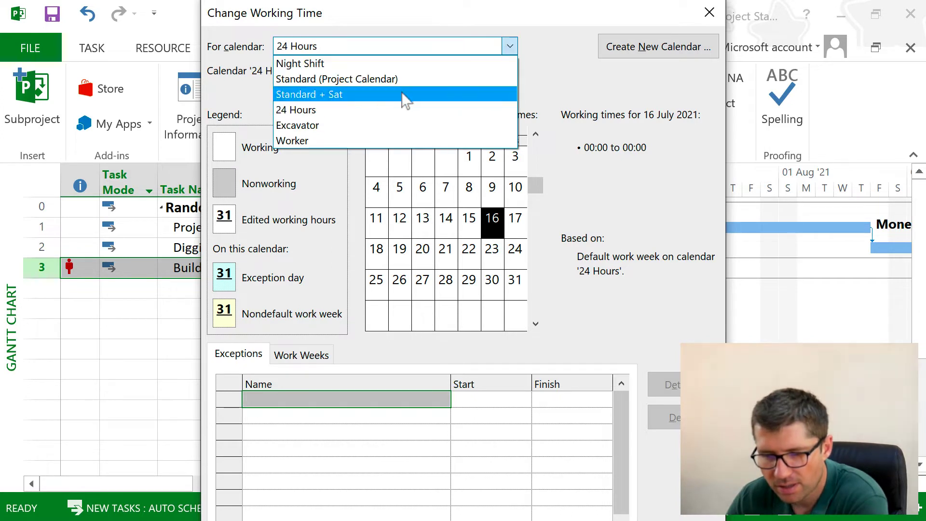
pyautogui.click(346, 67)
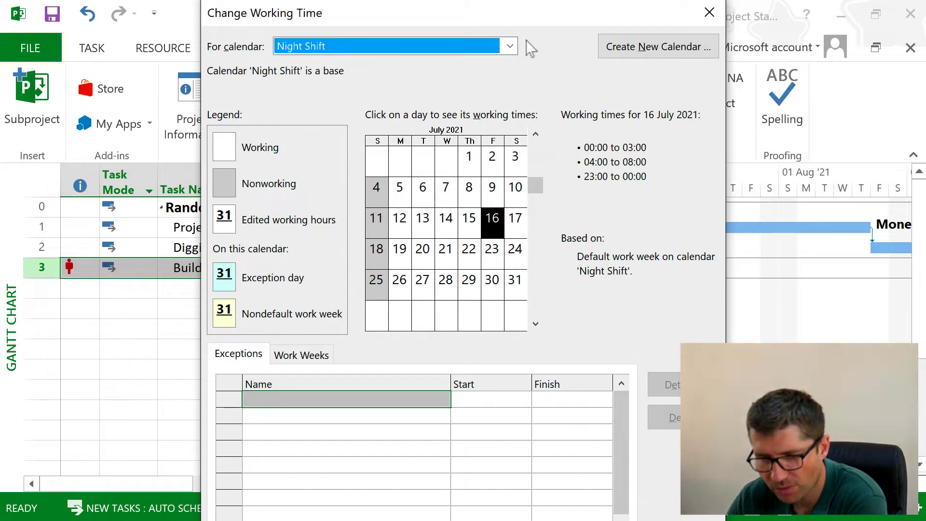
pyautogui.click(510, 46)
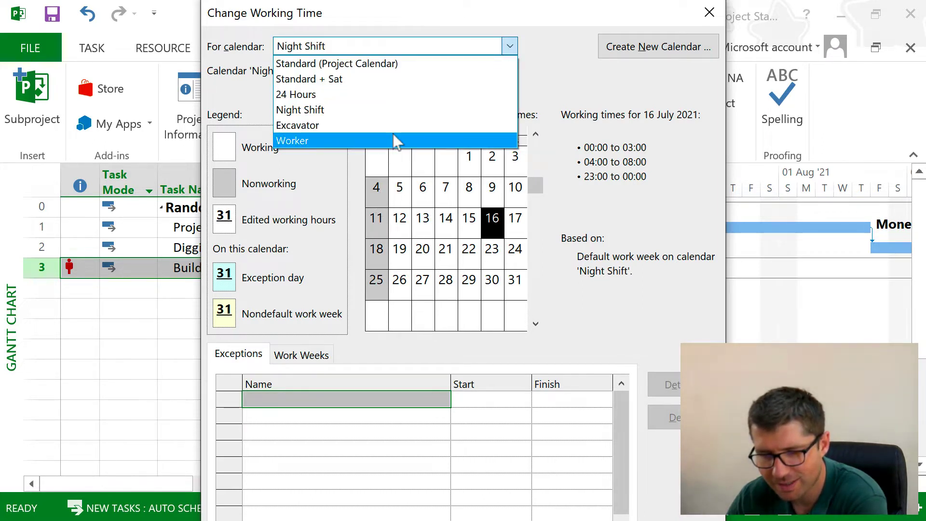
pyautogui.click(351, 79)
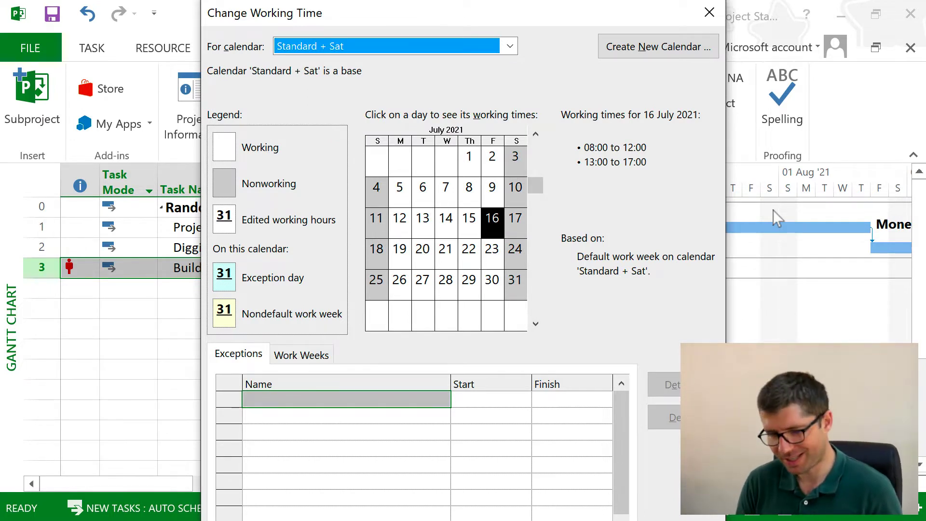
# In the [Default] work week details, give Saturday specific working times
pyautogui.click(304, 357)
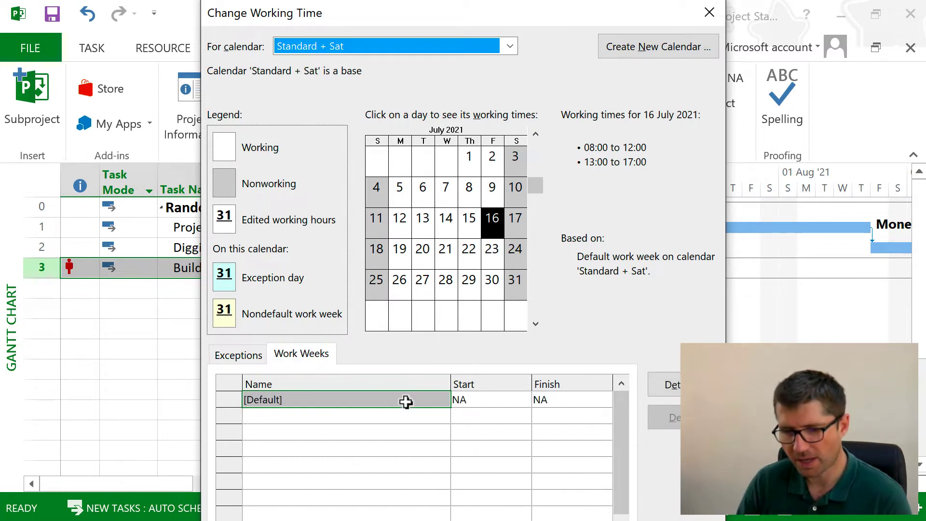
pyautogui.click(362, 395)
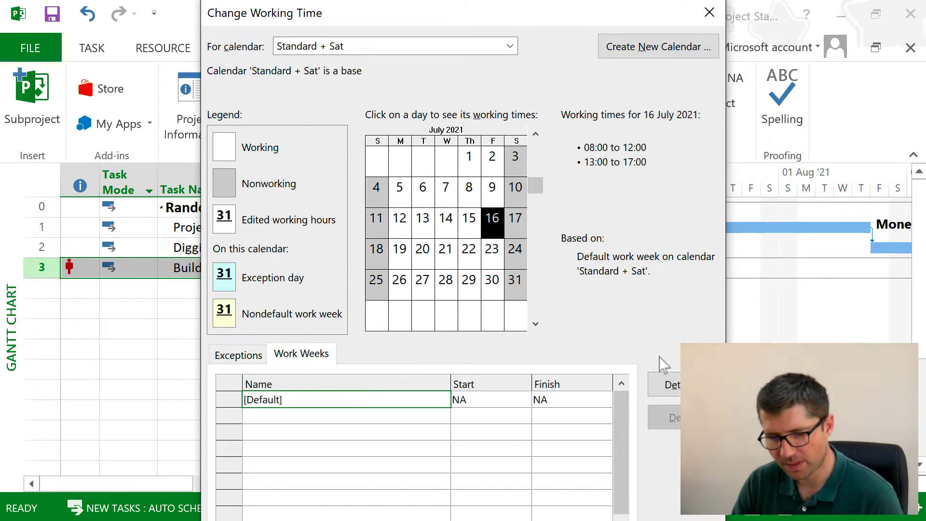
pyautogui.click(666, 385)
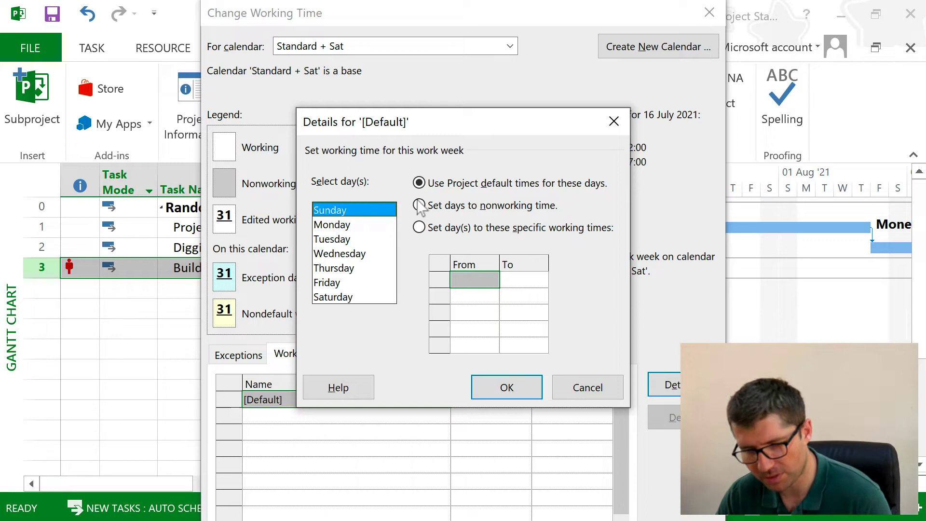
pyautogui.click(340, 297)
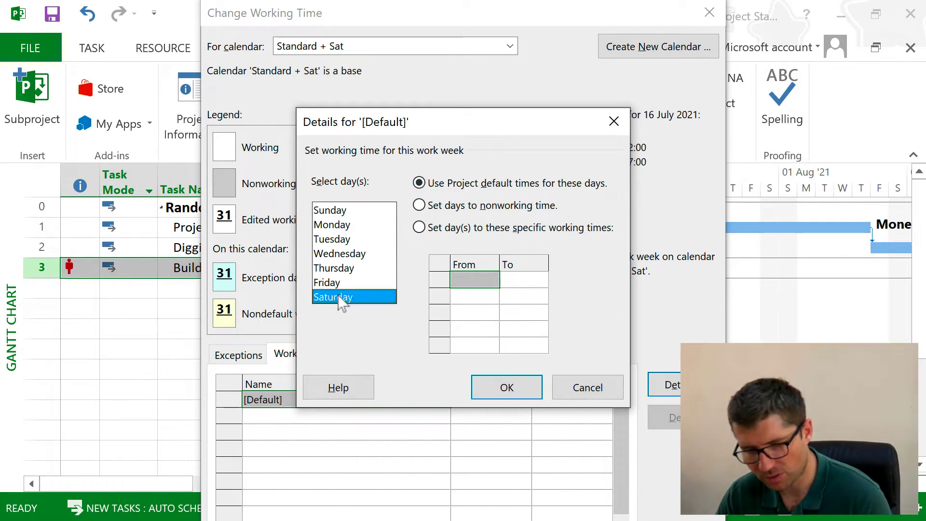
pyautogui.click(419, 229)
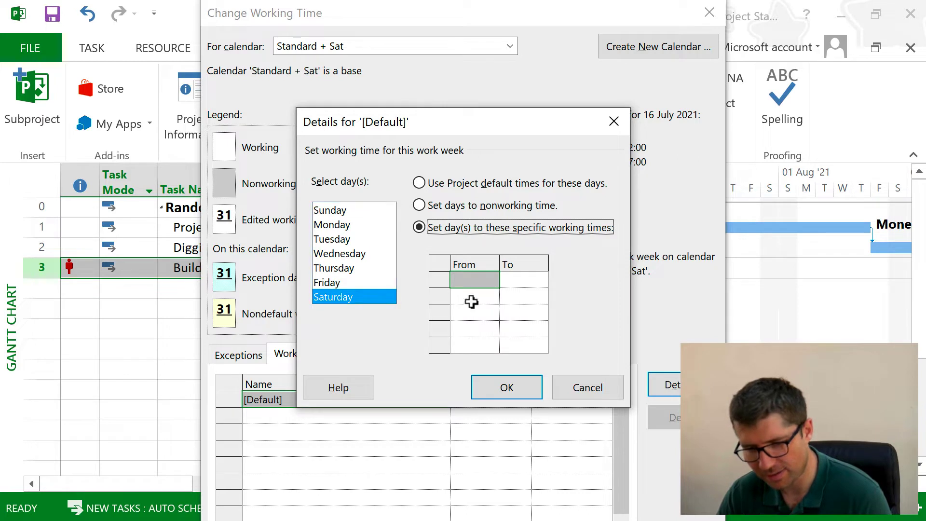
# Enter Saturday's working hours as 09:00 to 17:00, correcting the end time
pyautogui.click(474, 280)
pyautogui.write('9')
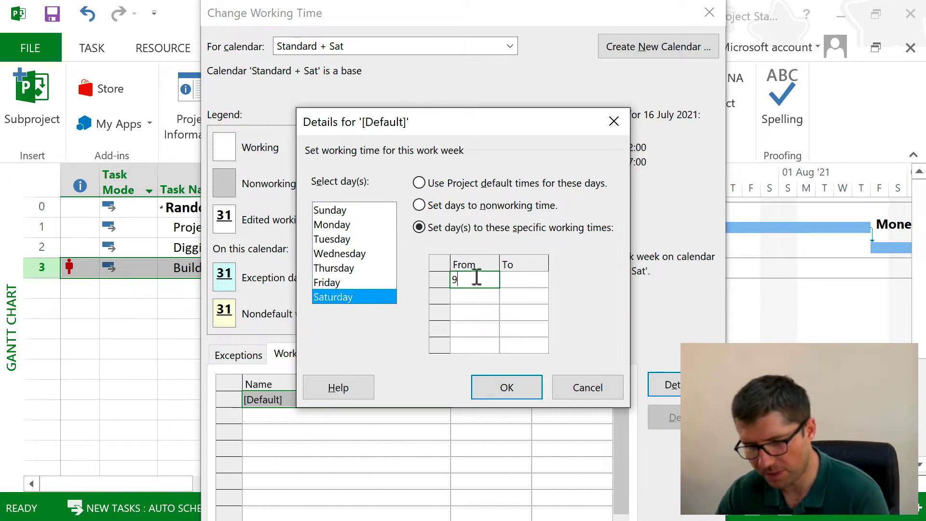
pyautogui.press('Tab')
pyautogui.click(511, 281)
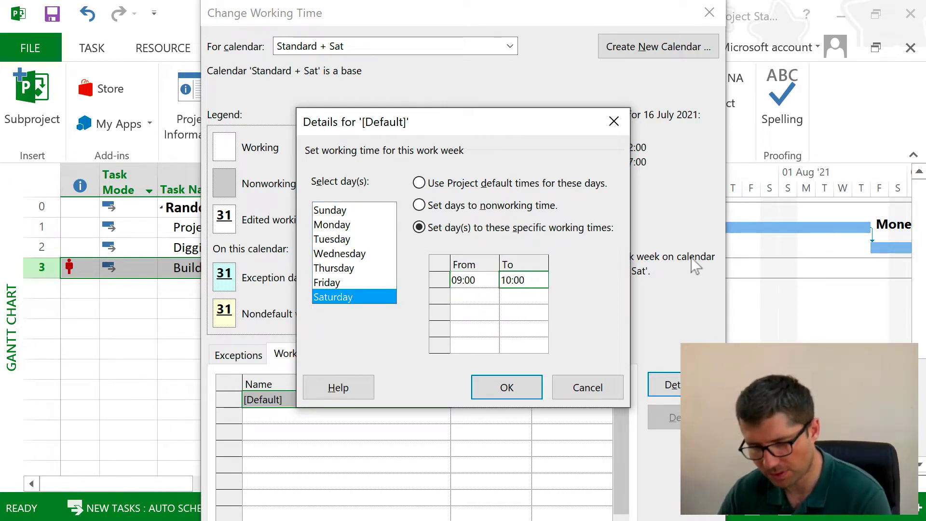
pyautogui.write('1')
pyautogui.write('6')
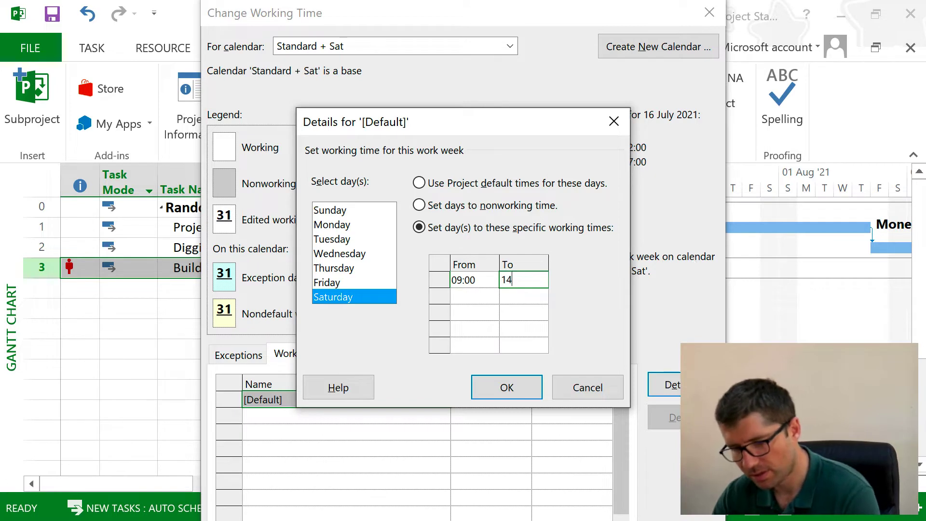
pyautogui.press('Return')
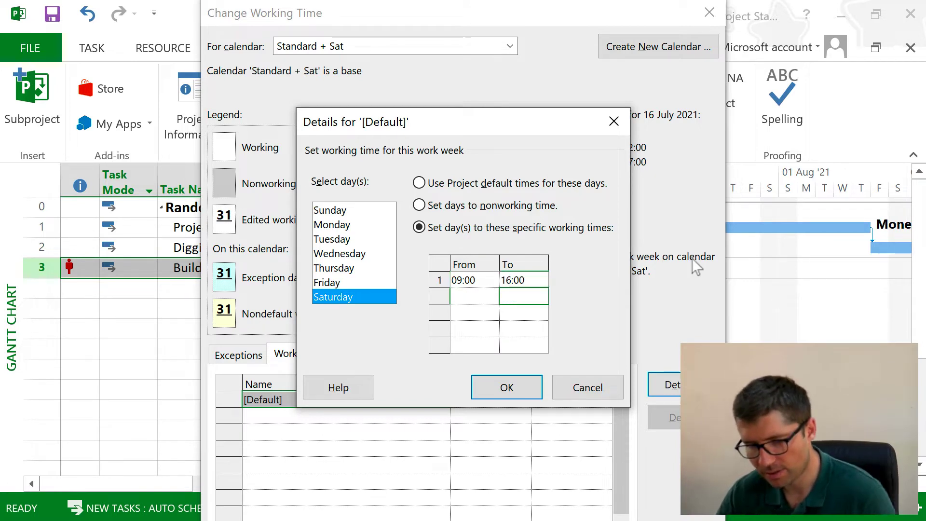
pyautogui.press('Left')
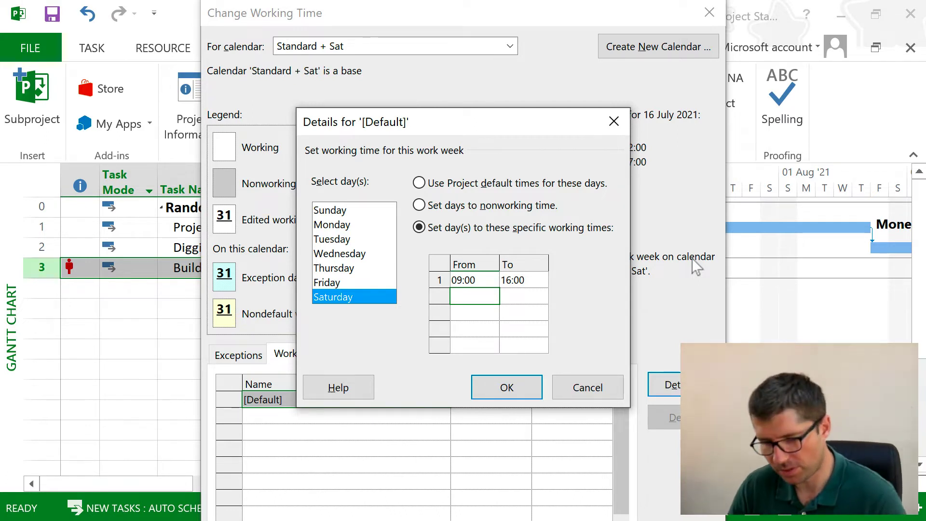
pyautogui.press('Up')
pyautogui.press('Right')
pyautogui.write('16:00')
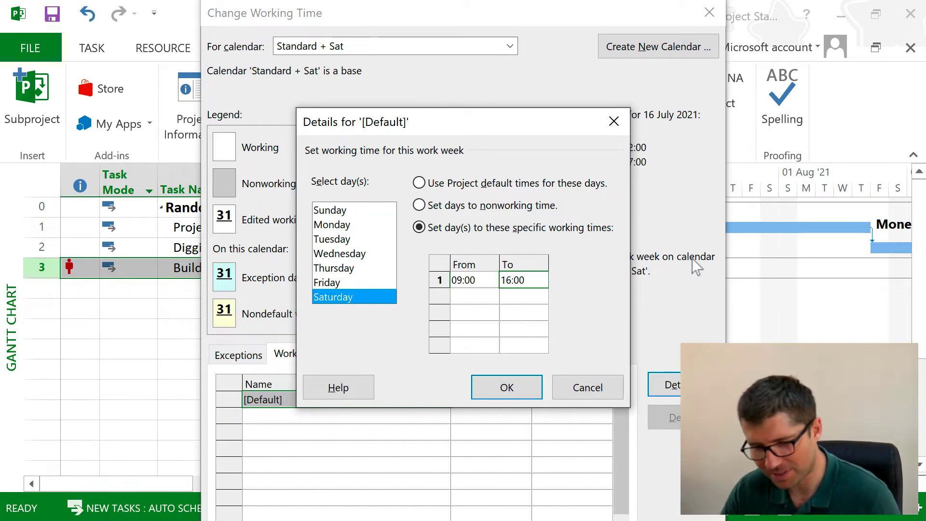
pyautogui.press('Escape')
pyautogui.press('Down')
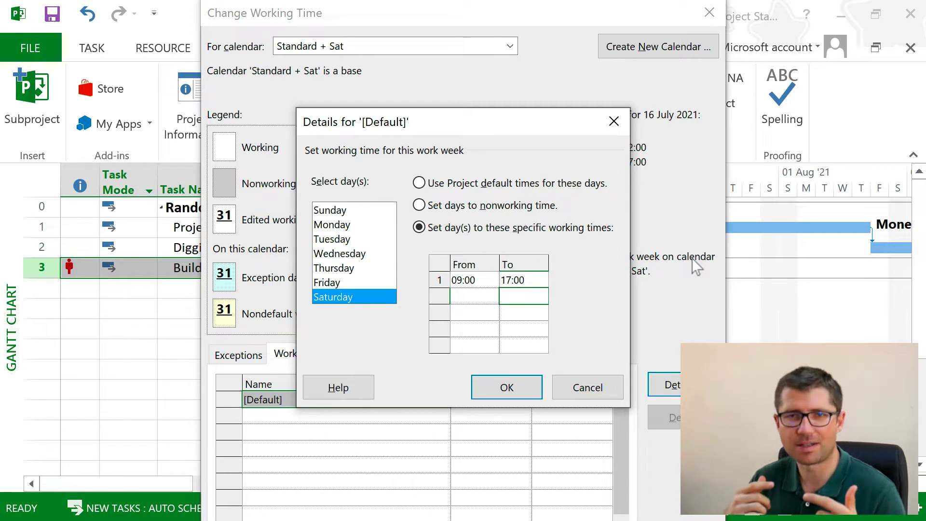
# Compare Monday, Tuesday and Wednesday default hours with Saturday's 09:00–17:00
pyautogui.click(359, 225)
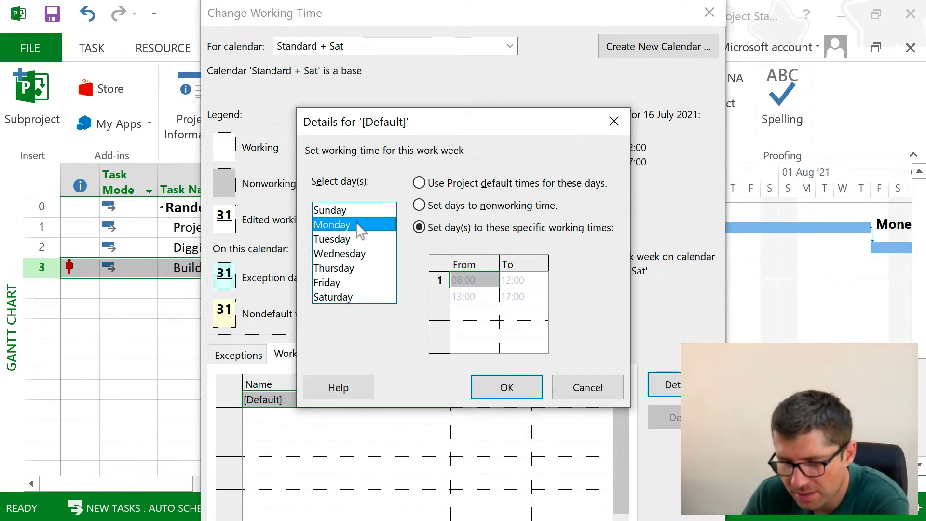
pyautogui.click(359, 253)
pyautogui.click(358, 239)
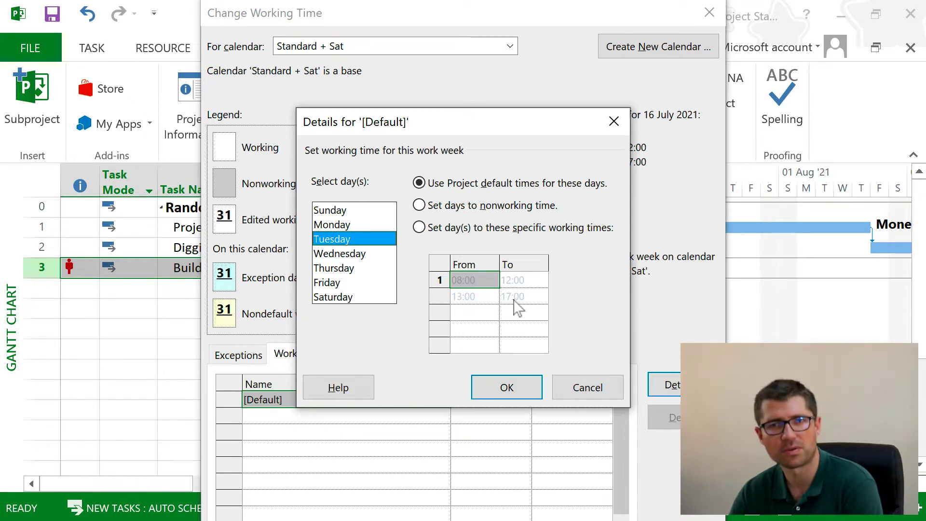
pyautogui.click(367, 298)
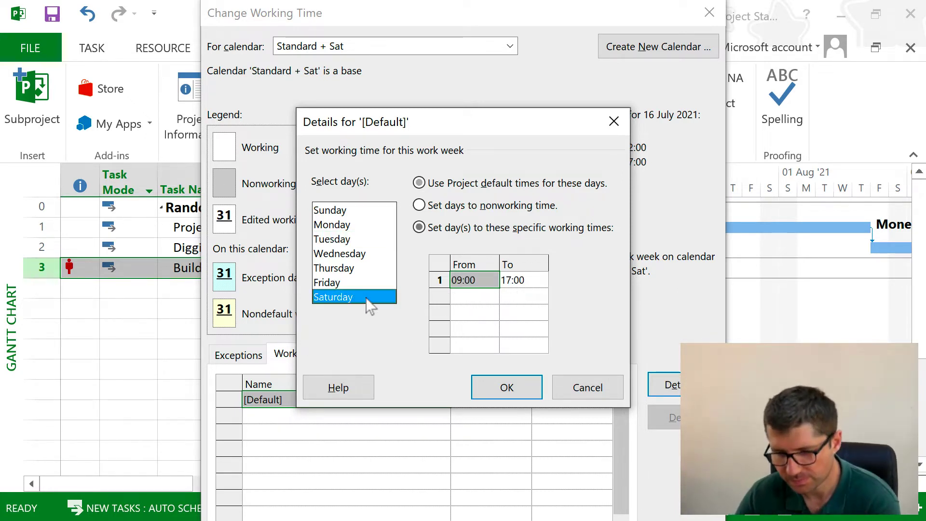
# Confirm Saturday's hours and add a calendar exception named '1 Dec'
pyautogui.click(507, 387)
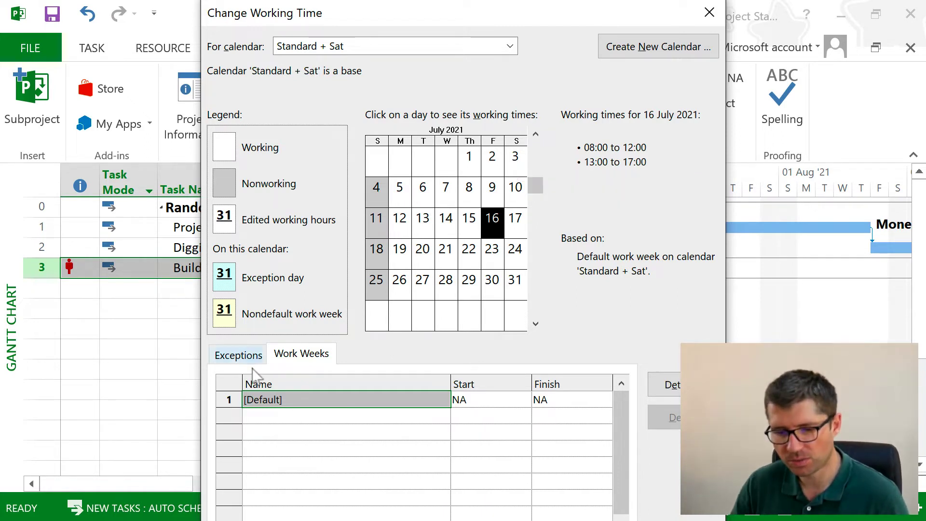
pyautogui.click(241, 357)
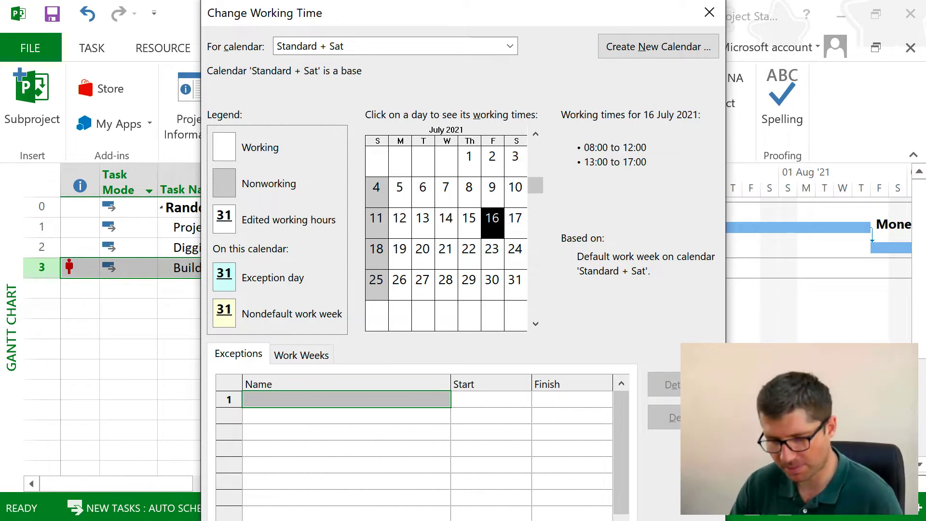
pyautogui.click(321, 400)
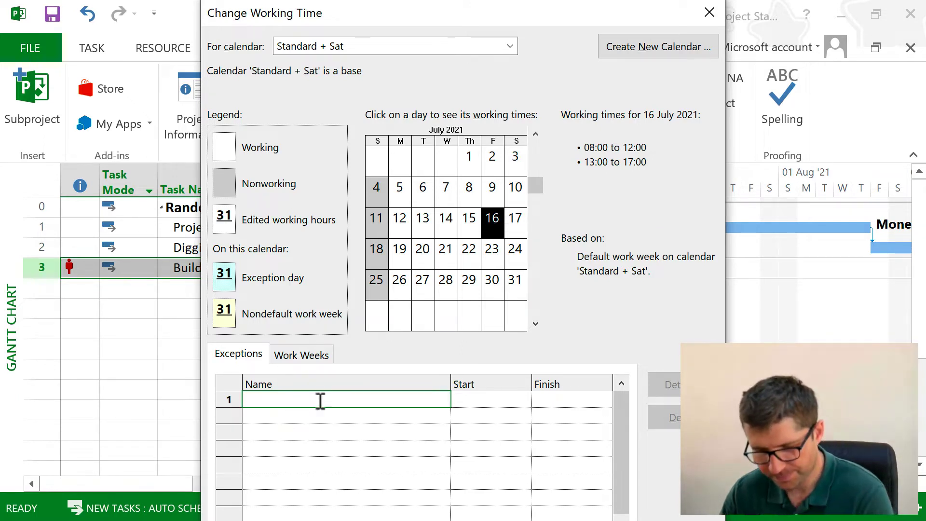
pyautogui.write('1 Dec')
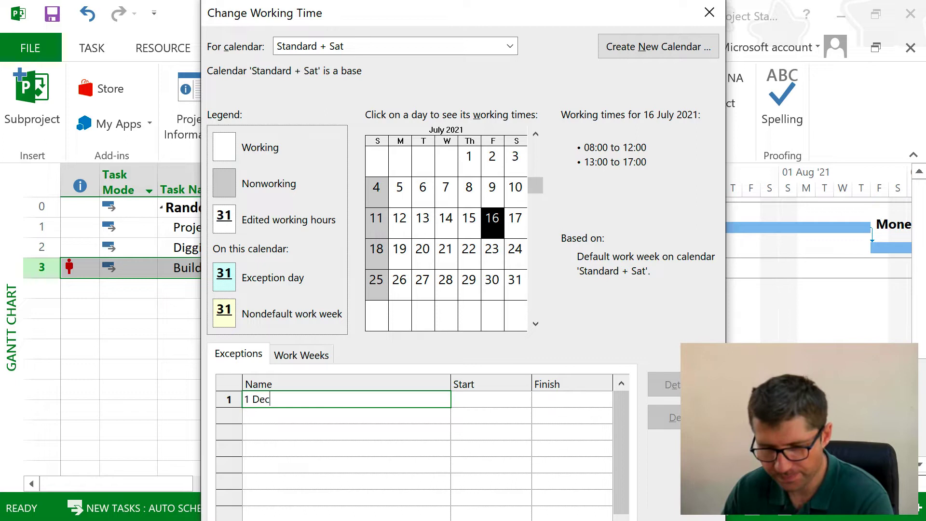
pyautogui.press('Return')
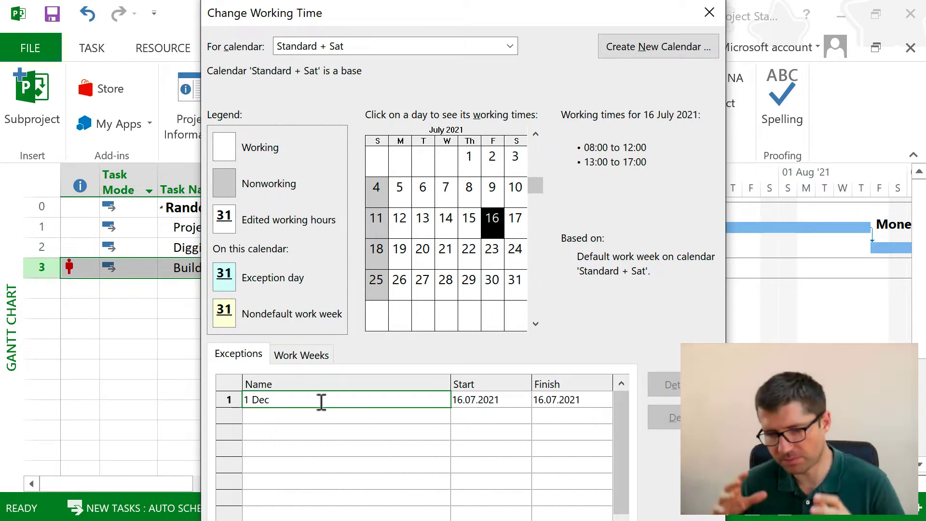
# Set the 1 Dec exception to run from 30.11.2021 to 01.12.2021
pyautogui.click(473, 399)
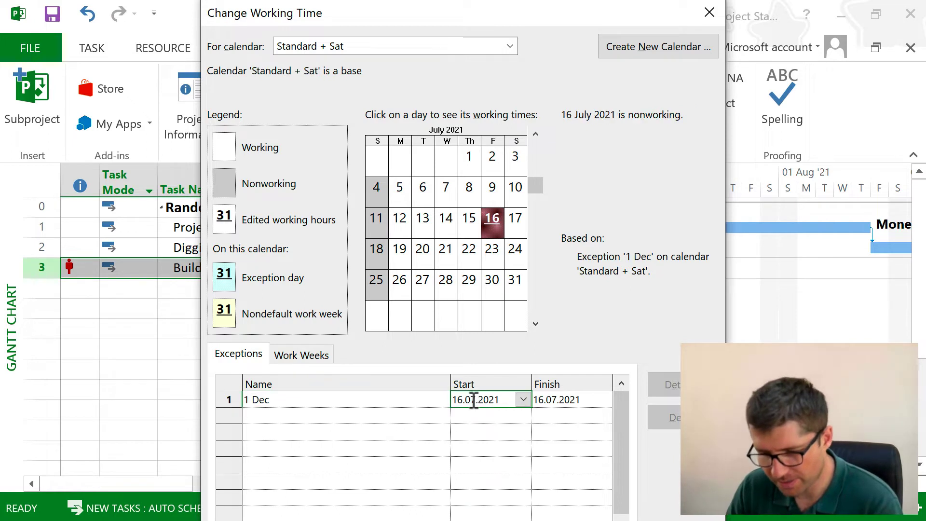
pyautogui.click(524, 401)
pyautogui.click(441, 357)
pyautogui.click(440, 358)
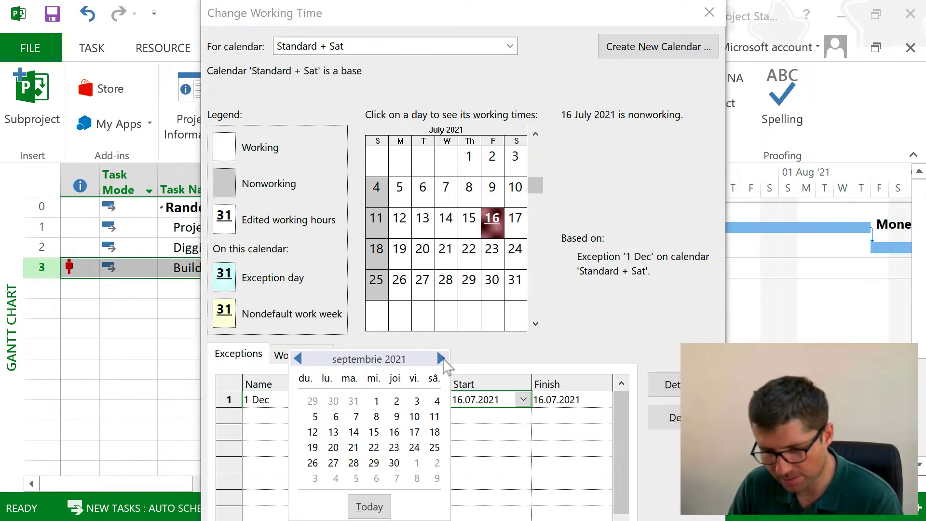
pyautogui.click(441, 358)
pyautogui.click(441, 358)
pyautogui.click(441, 358)
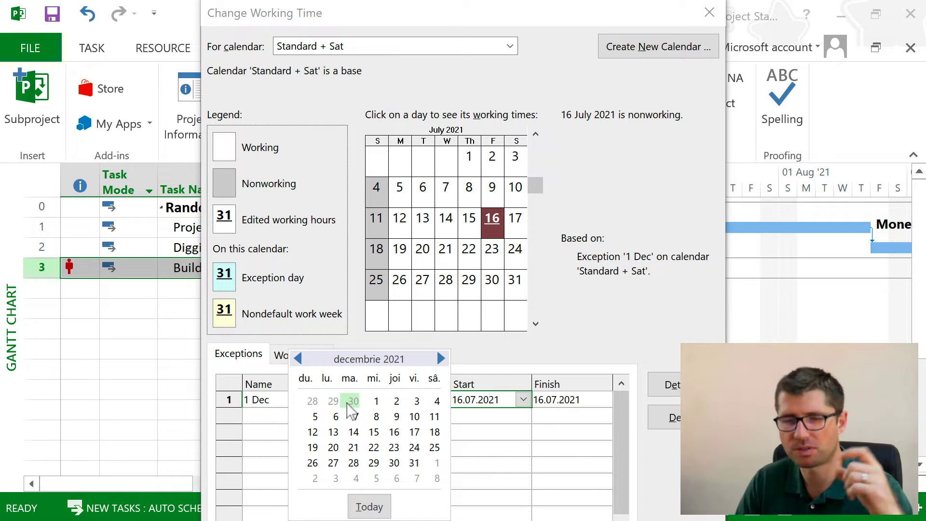
pyautogui.click(353, 401)
pyautogui.click(601, 400)
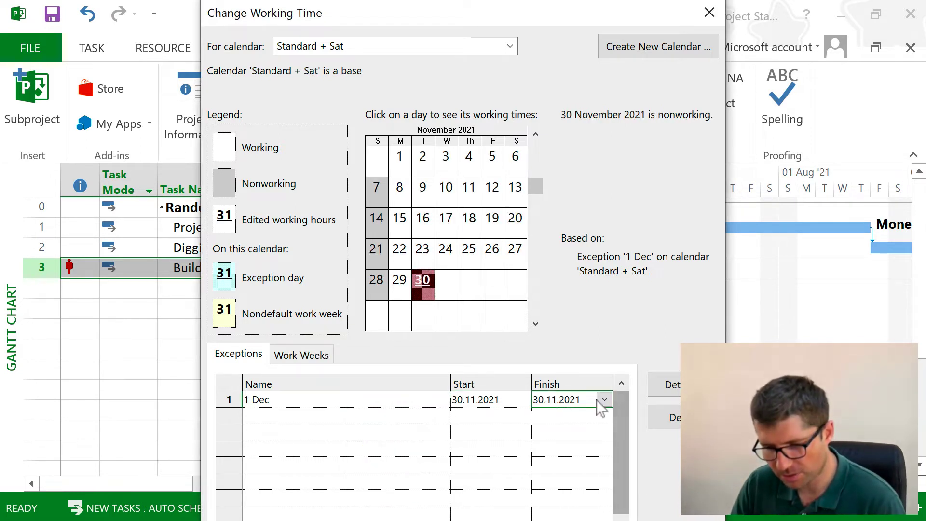
pyautogui.click(605, 399)
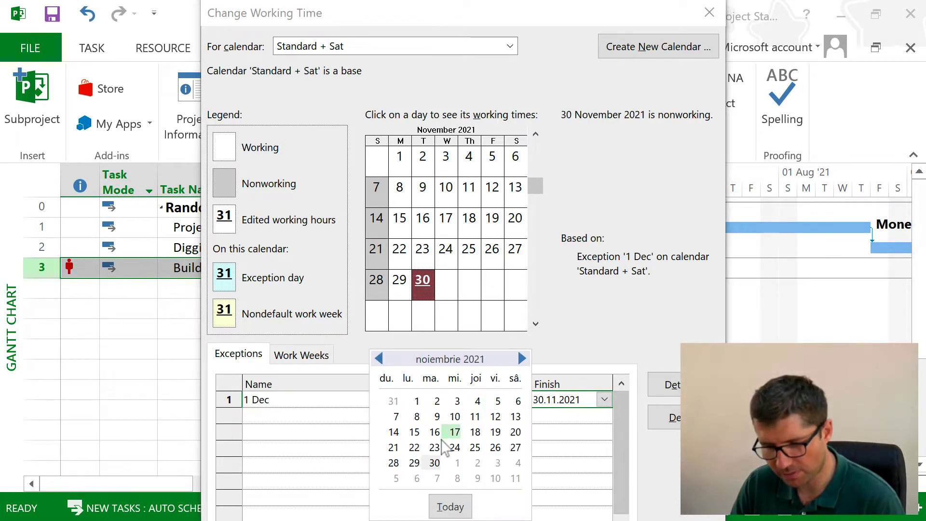
pyautogui.click(454, 463)
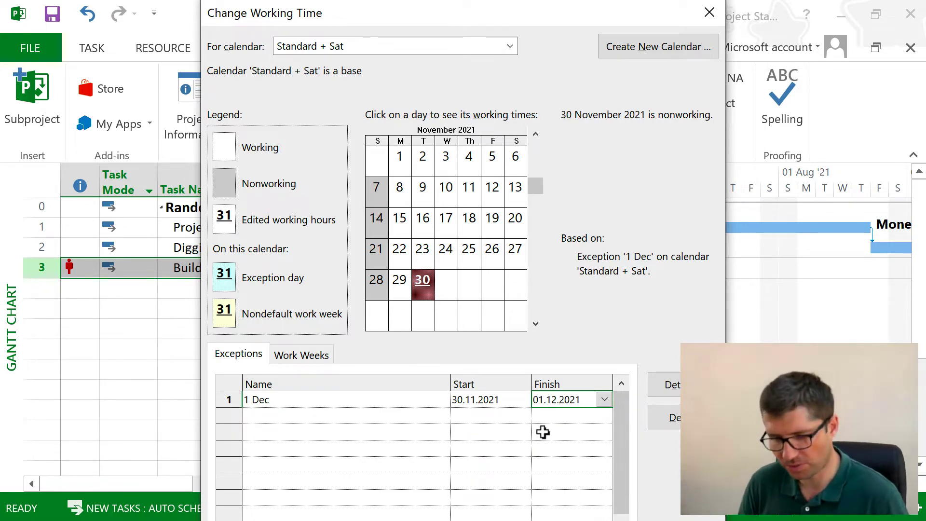
# Verify in the calendar preview that 30 November is nonworking and December days are unaffected
pyautogui.click(492, 260)
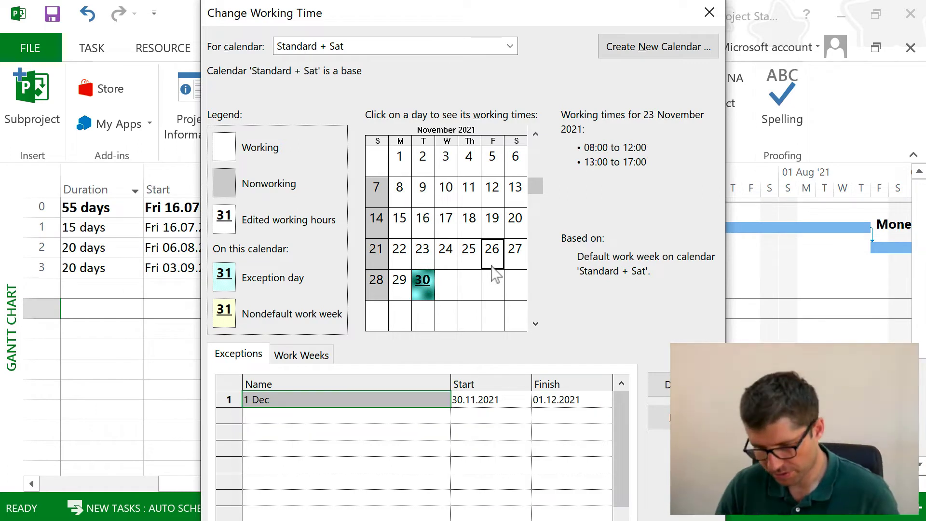
pyautogui.click(423, 285)
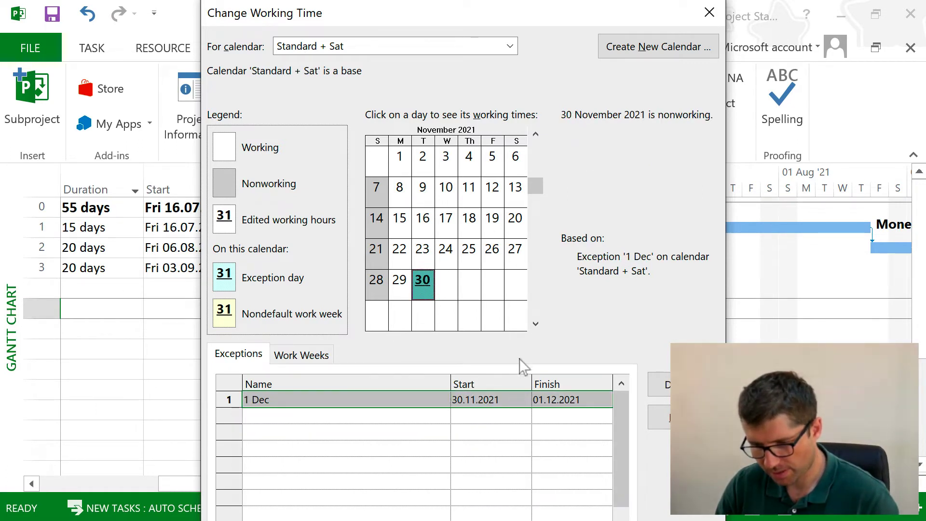
pyautogui.click(535, 323)
pyautogui.click(449, 227)
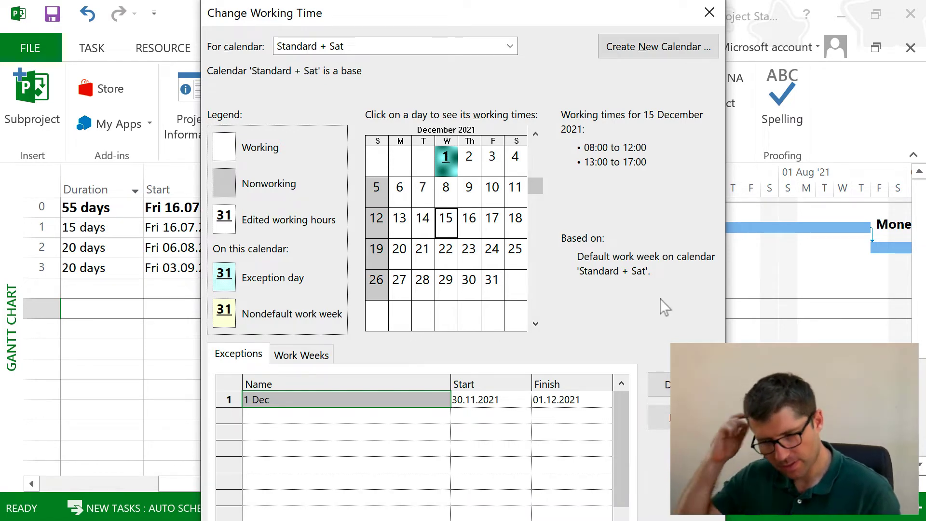
pyautogui.click(336, 466)
# Accept the Standard + Sat calendar changes and return to the Gantt chart
pyautogui.press('Return')
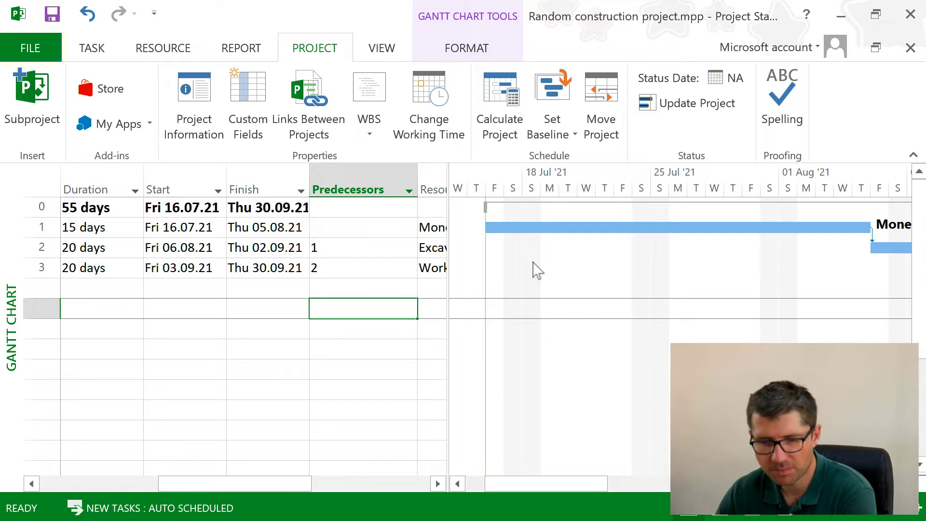
# Set the project calendar to 'Standard + Sat' in Project Information
pyautogui.click(181, 97)
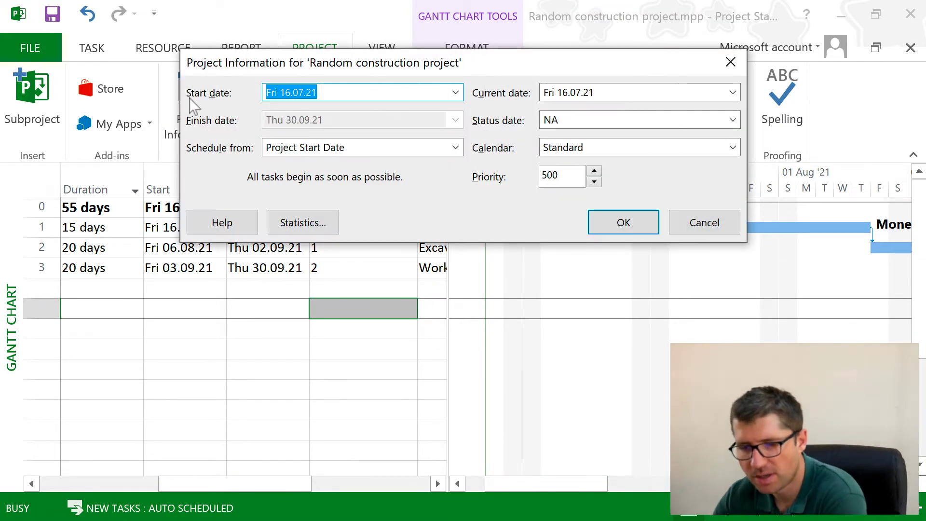
pyautogui.click(627, 153)
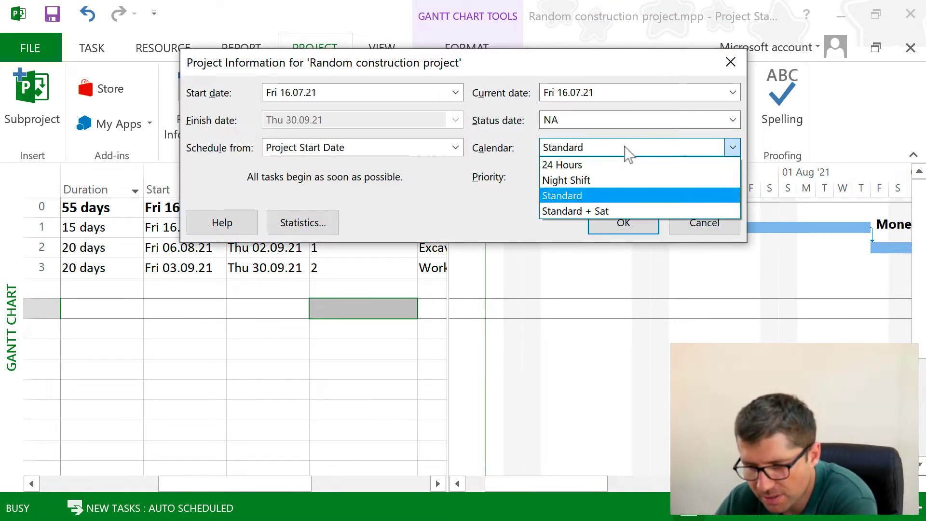
pyautogui.click(585, 212)
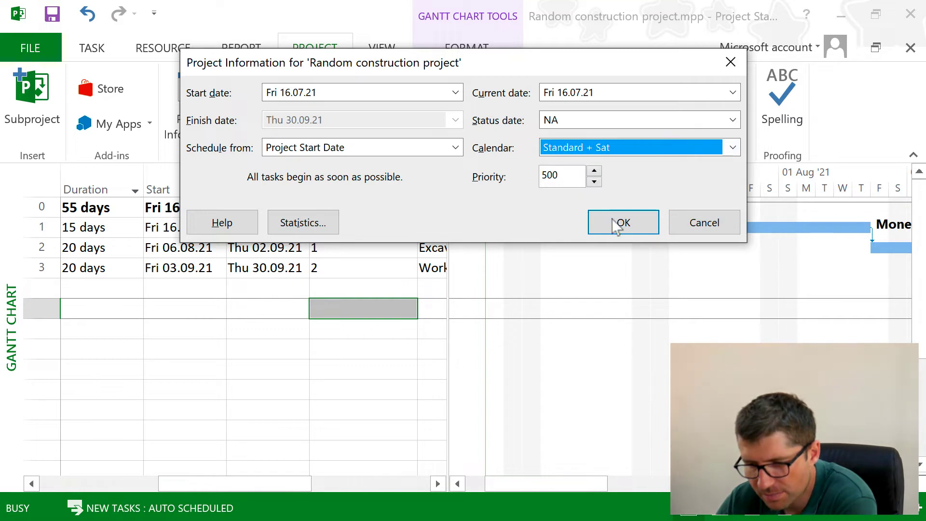
pyautogui.click(616, 225)
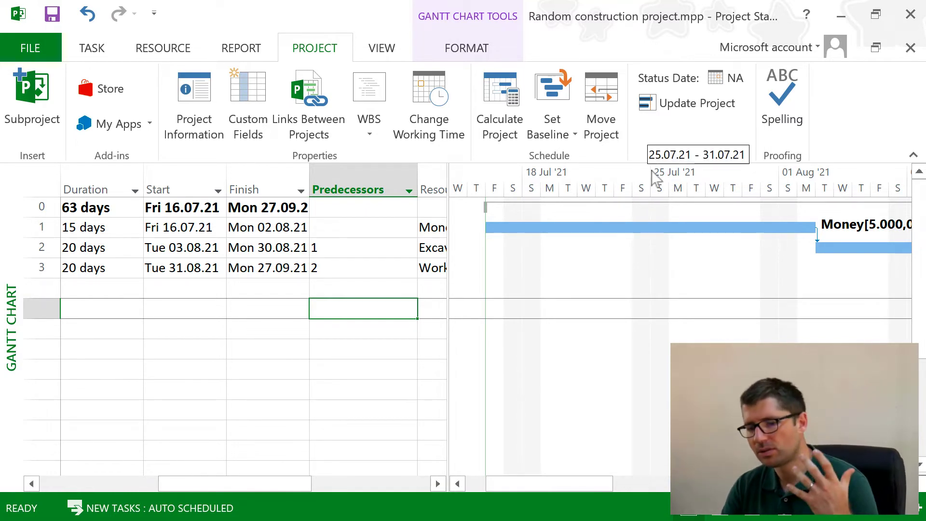
# Make the Gantt chart shade nonworking time using 'Standard + Sat (Project Calendar)'
pyautogui.rightClick(542, 284)
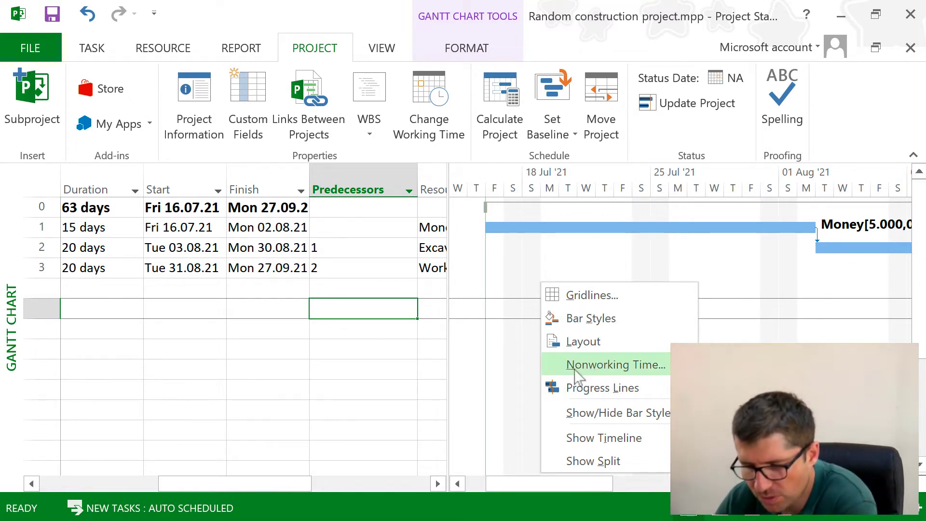
pyautogui.click(616, 365)
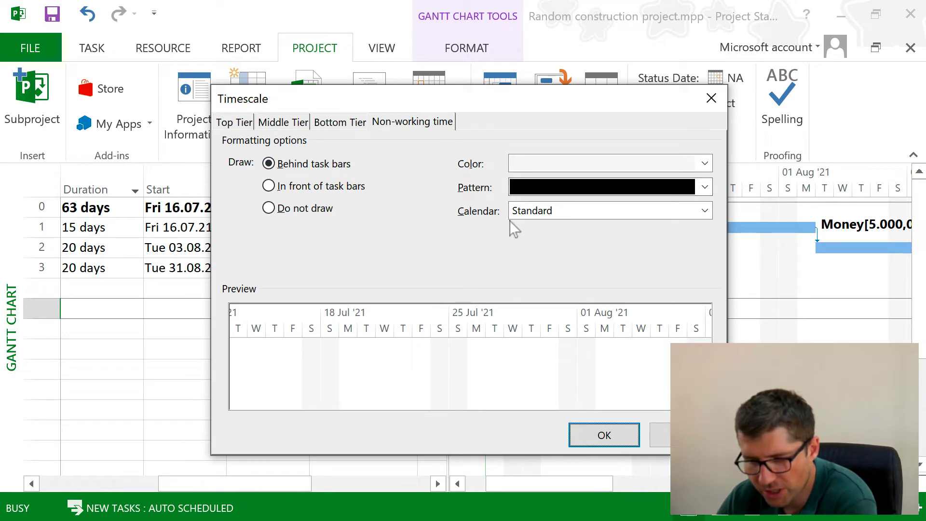
pyautogui.click(542, 213)
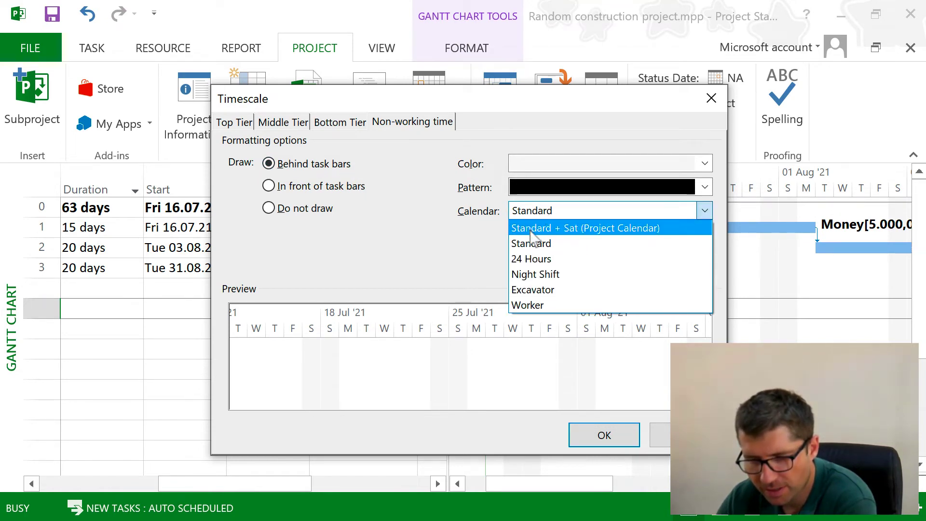
pyautogui.click(612, 228)
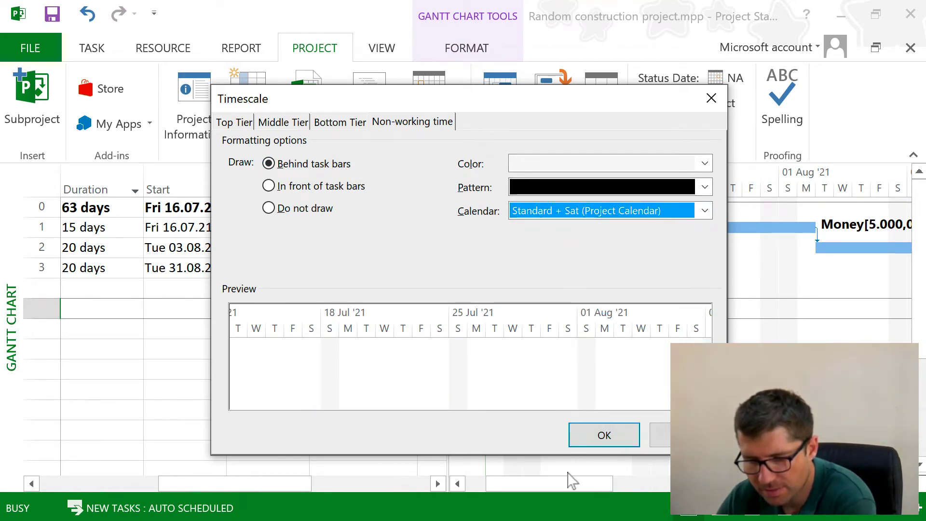
pyautogui.click(605, 434)
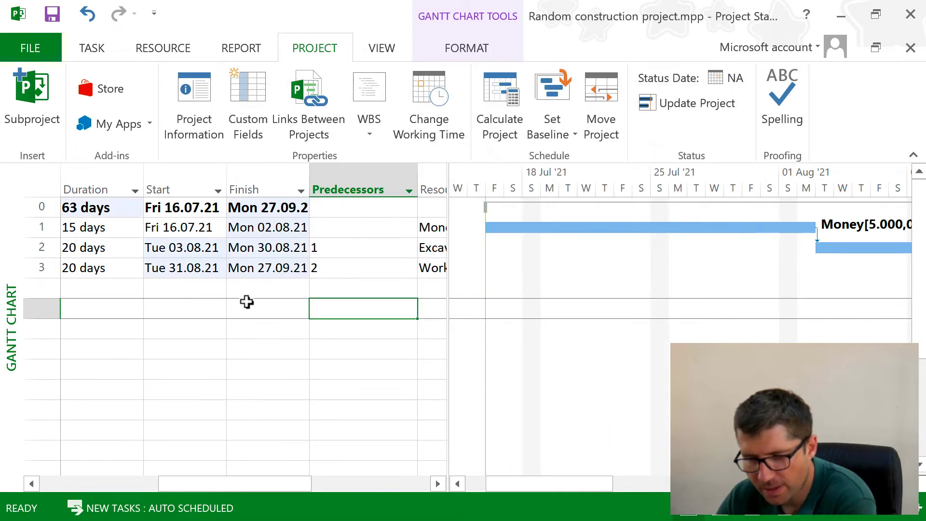
pyautogui.click(220, 290)
# Add a task named 'Test' with a 2-day duration in row 4
pyautogui.press('Left')
pyautogui.press('Left')
pyautogui.press('Left')
pyautogui.press('Left')
pyautogui.press('Right')
pyautogui.press('Right')
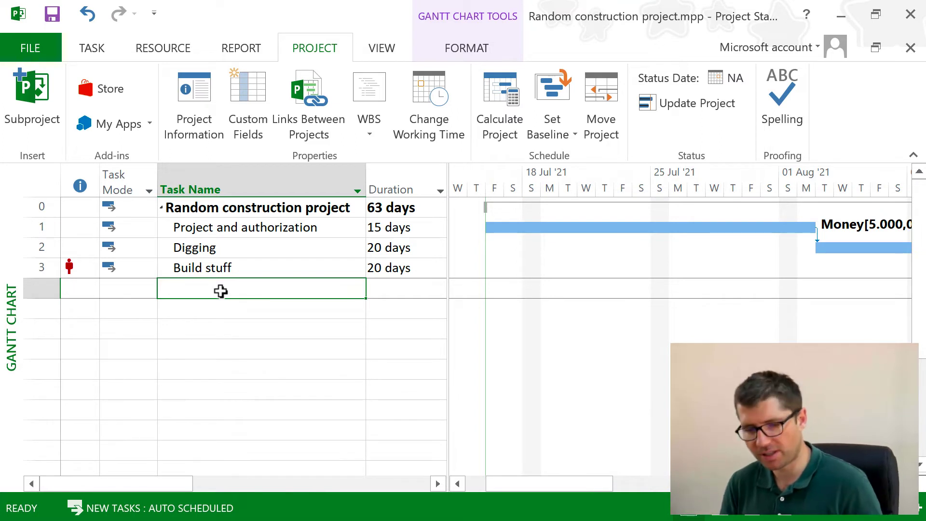
pyautogui.write('Test')
pyautogui.press('Tab')
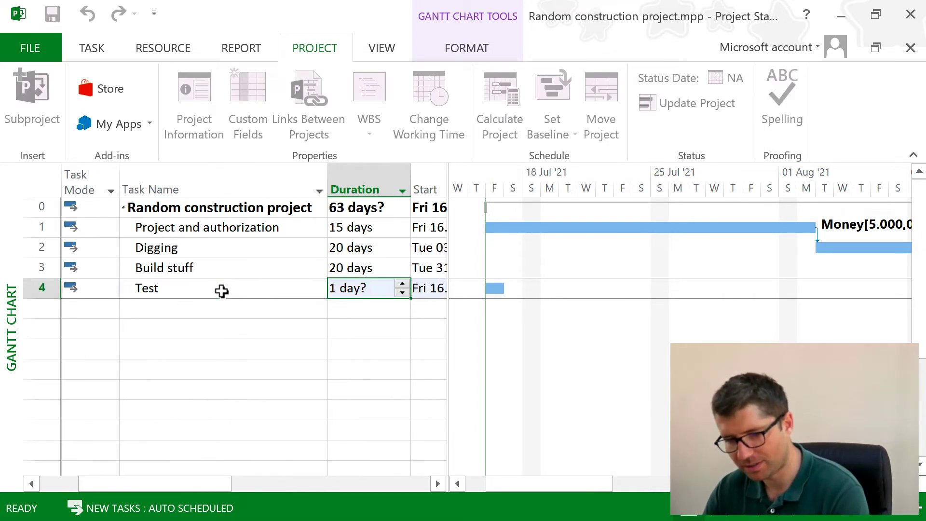
pyautogui.write('2')
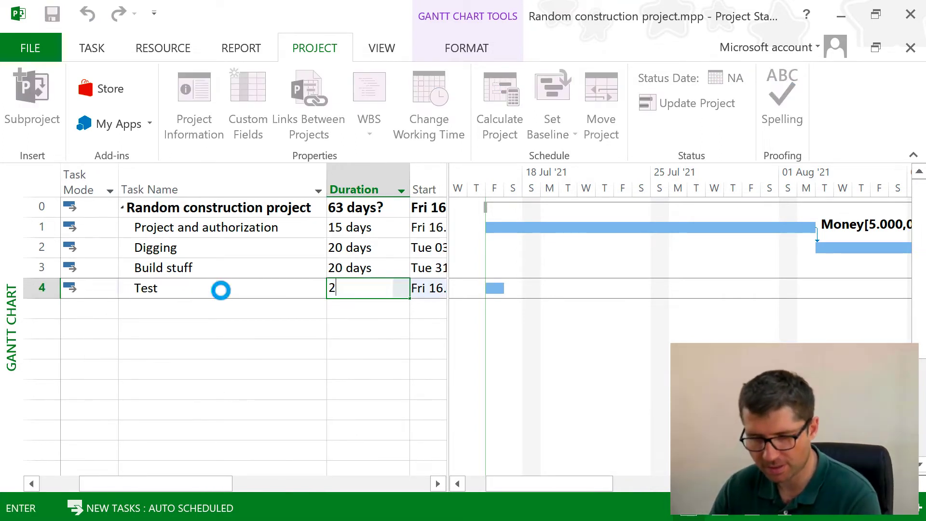
pyautogui.press('Return')
pyautogui.press('Up')
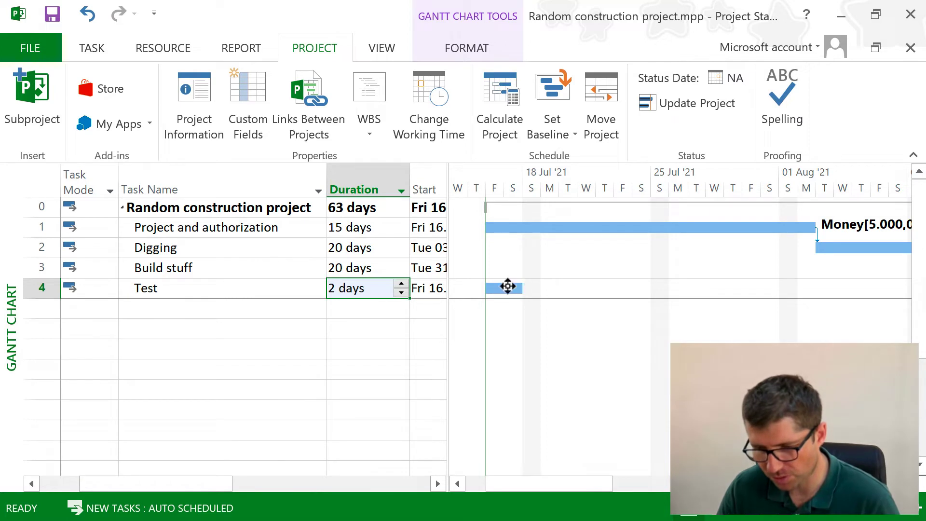
pyautogui.moveTo(523, 288)
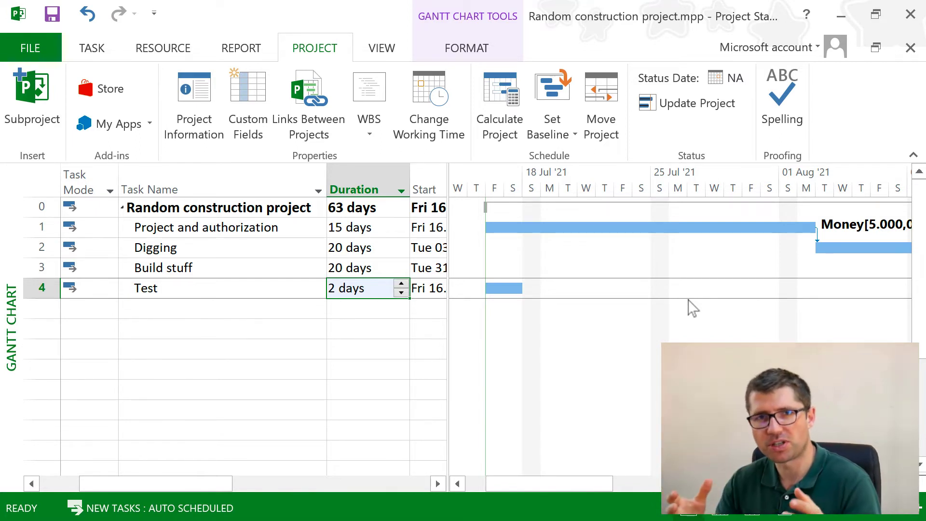
# Assign the Standard calendar to the Test task in its Task Information
pyautogui.doubleClick(192, 287)
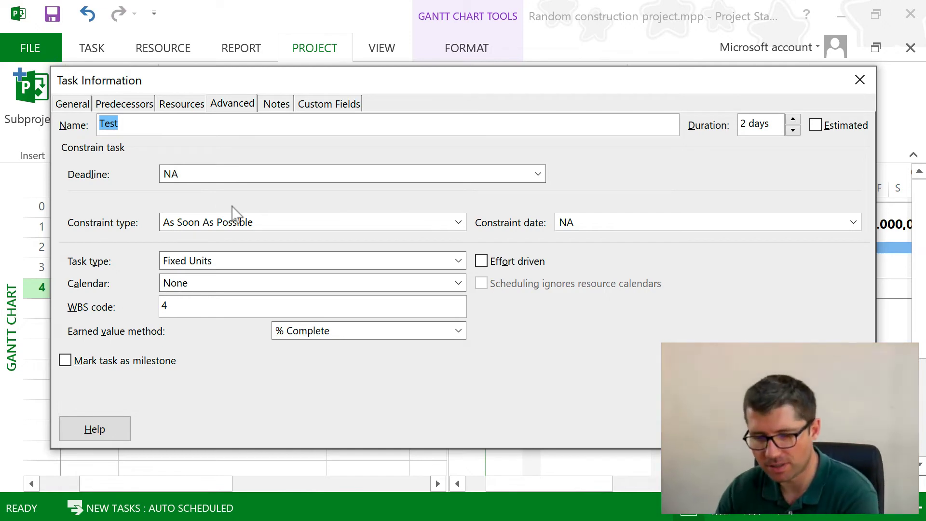
pyautogui.click(221, 284)
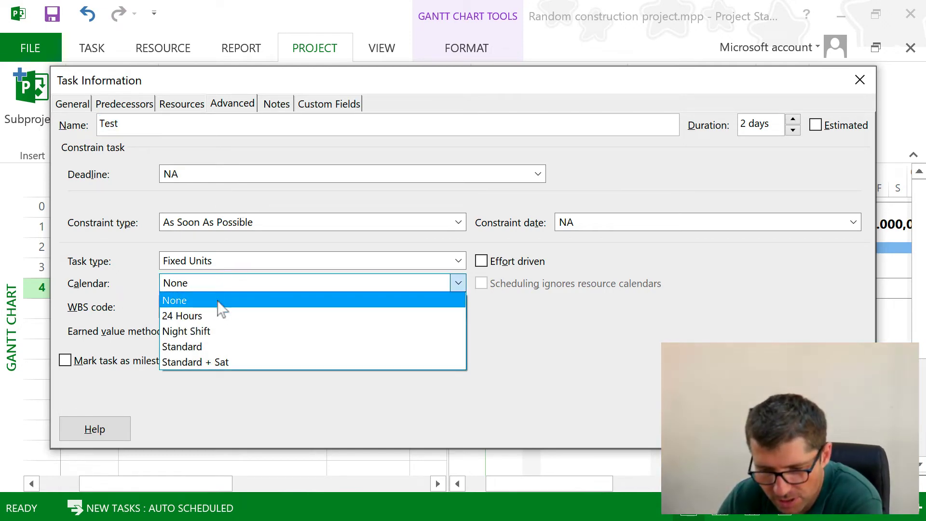
pyautogui.click(225, 347)
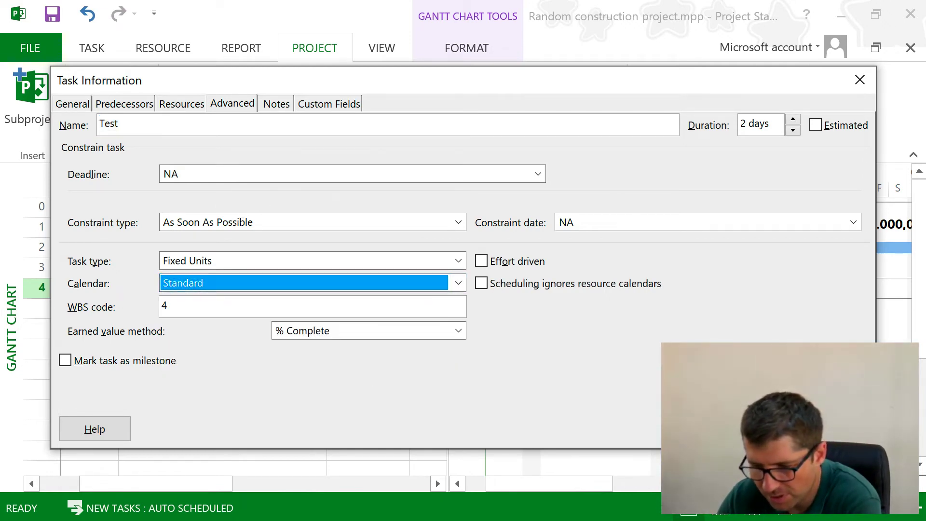
pyautogui.press('Return')
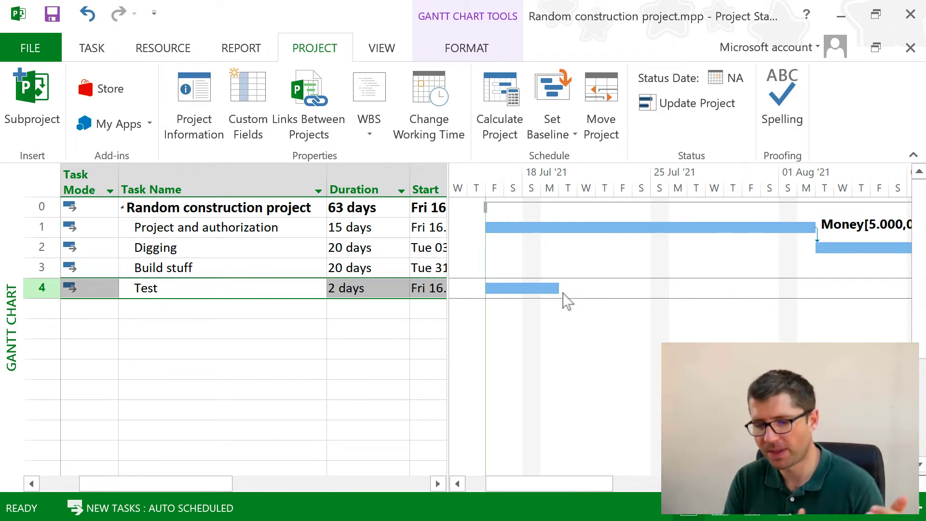
# Switch to the Resource Sheet and move to the Excavator resource's row
pyautogui.click(760, 516)
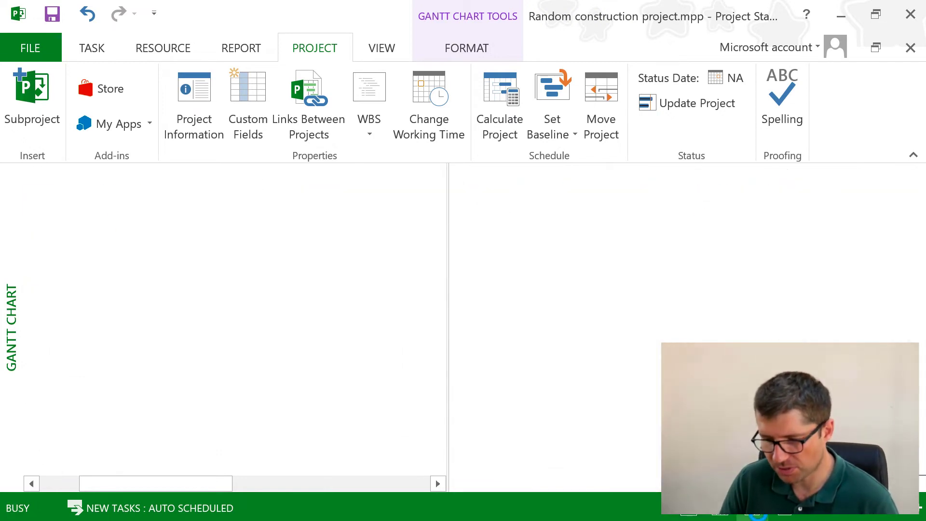
pyautogui.click(294, 302)
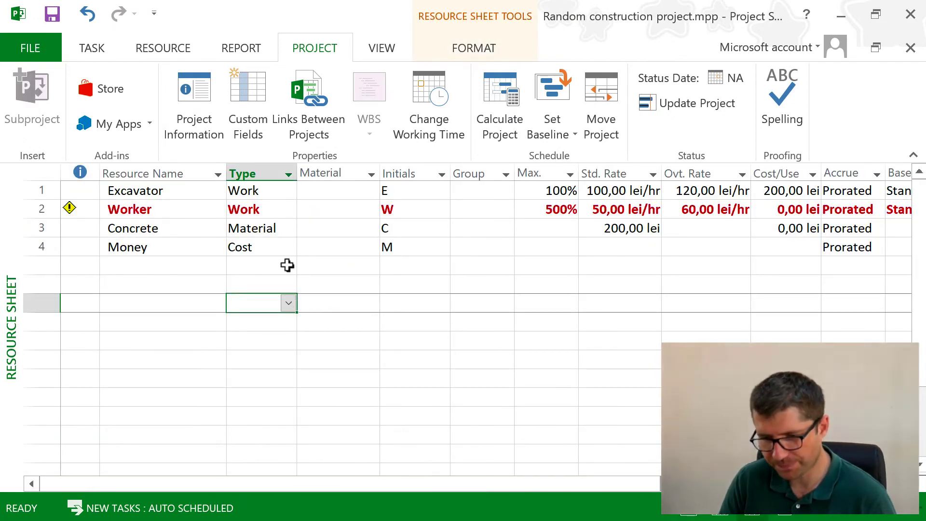
pyautogui.click(488, 211)
pyautogui.press('Tab')
pyautogui.press('Tab')
pyautogui.press('Tab')
pyautogui.press('Tab')
pyautogui.press('Tab')
pyautogui.press('Tab')
pyautogui.press('Tab')
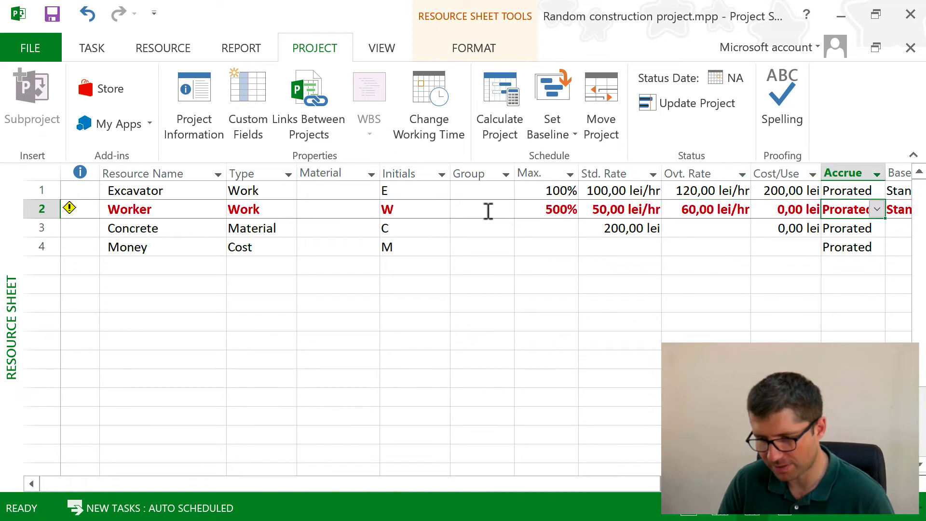
pyautogui.hotkey('shift', 'Tab')
pyautogui.hotkey('shift', 'Tab')
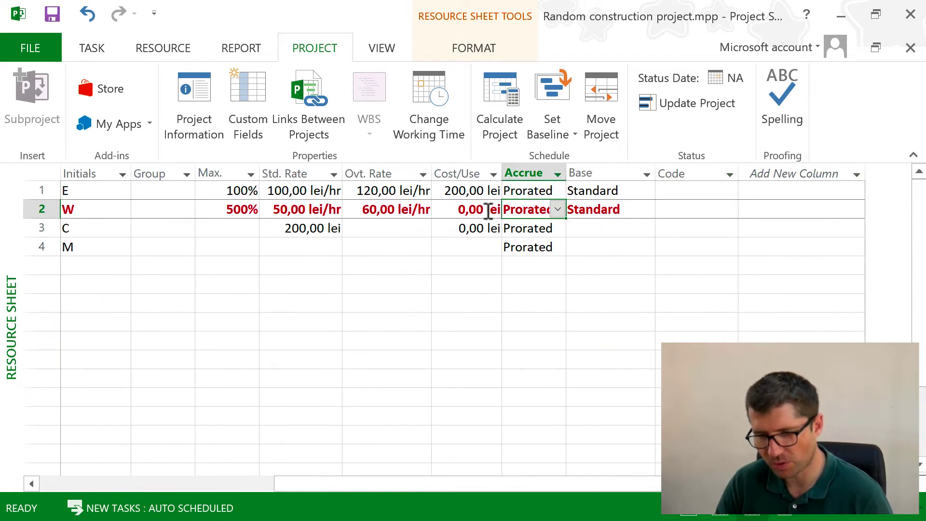
pyautogui.hotkey('shift', 'Tab')
pyautogui.hotkey('shift', 'Tab')
pyautogui.hotkey('shift', 'Tab')
pyautogui.hotkey('shift', 'Tab')
pyautogui.hotkey('shift', 'Tab')
pyautogui.press('Home')
pyautogui.press('Up')
pyautogui.press('Tab')
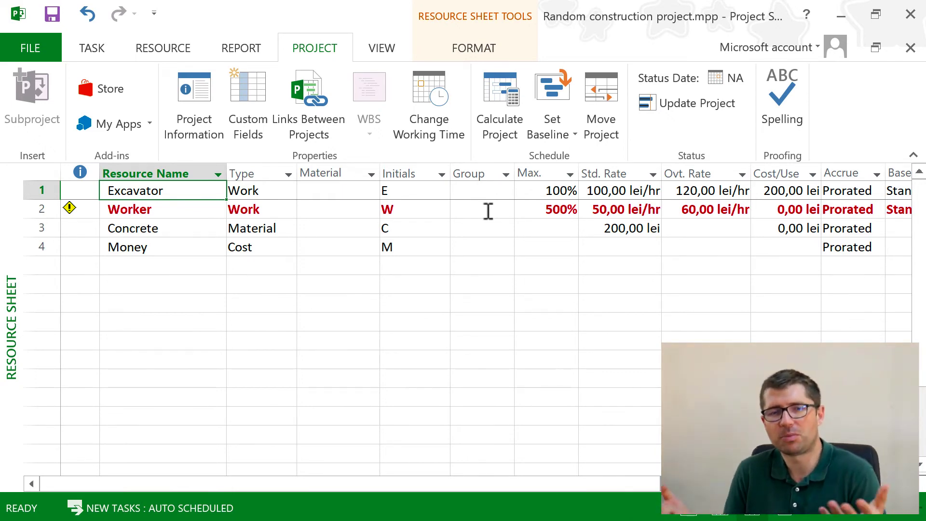
# Change Excavator's base calendar from Standard to 24 Hours
pyautogui.hscroll(5, 489, 210)
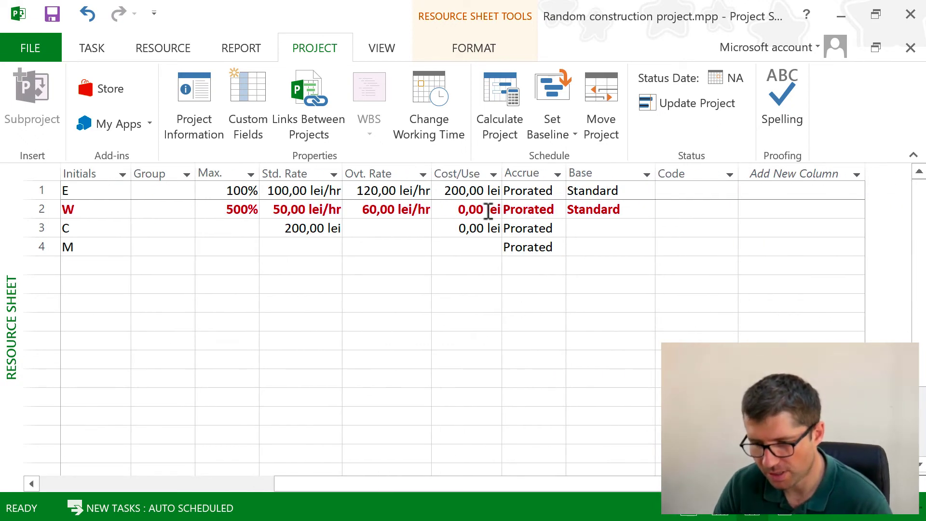
pyautogui.click(610, 196)
pyautogui.click(647, 192)
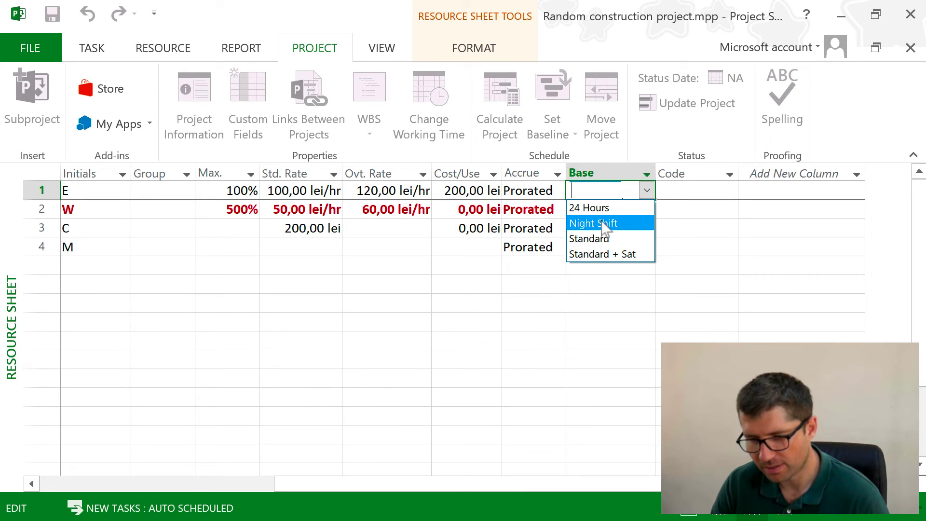
pyautogui.click(598, 208)
pyautogui.click(457, 239)
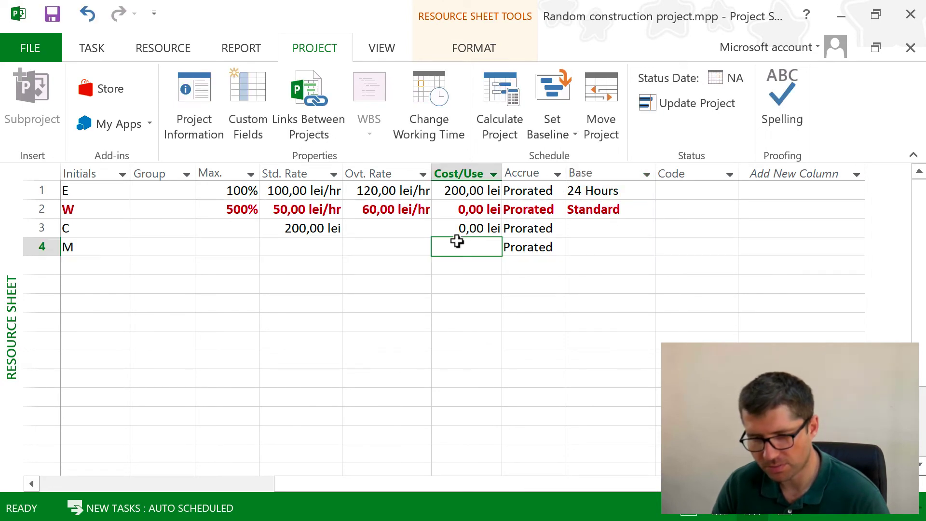
pyautogui.press('Left')
pyautogui.press('Left')
pyautogui.press('Left')
pyautogui.press('Left')
pyautogui.press('Left')
pyautogui.press('Left')
pyautogui.press('Left')
pyautogui.press('Left')
pyautogui.press('Left')
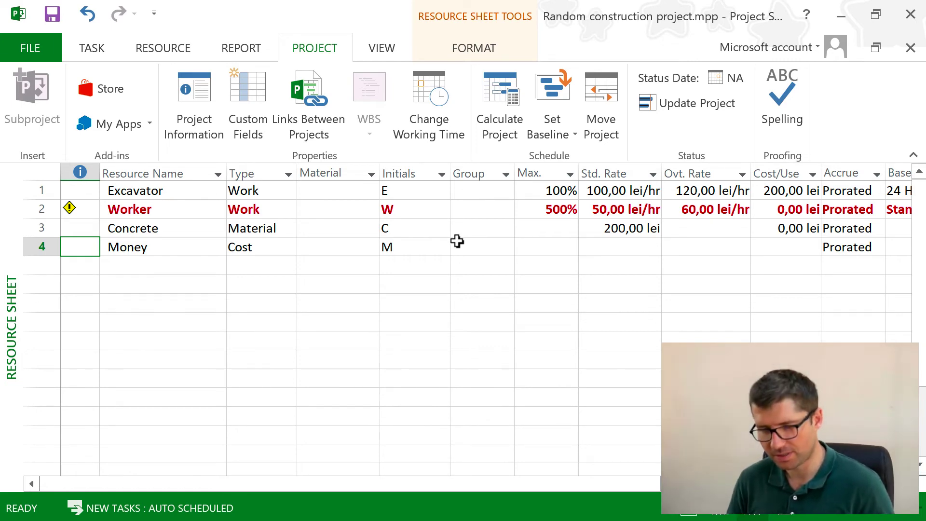
pyautogui.click(690, 513)
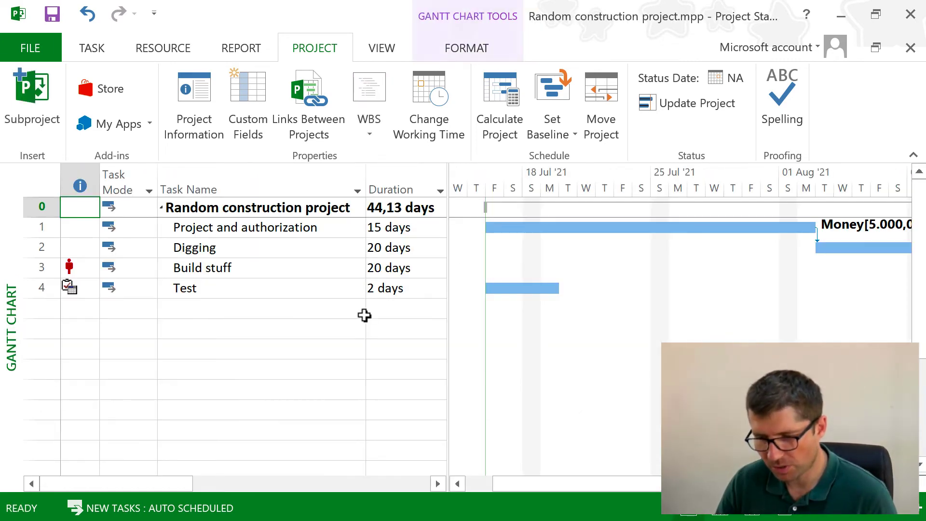
pyautogui.click(266, 316)
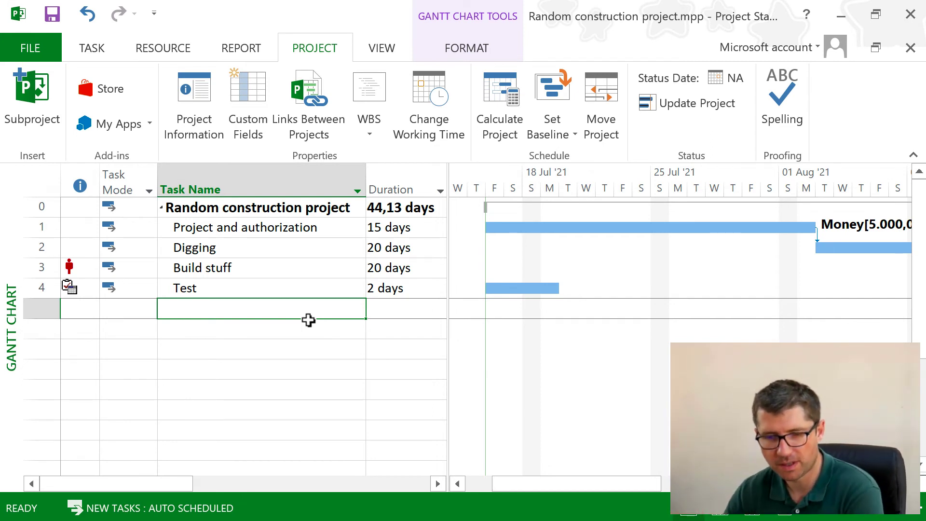
# Use the Organizer's Calendars tab to copy the Standard + Sat calendar into Global.MPT
pyautogui.click(46, 41)
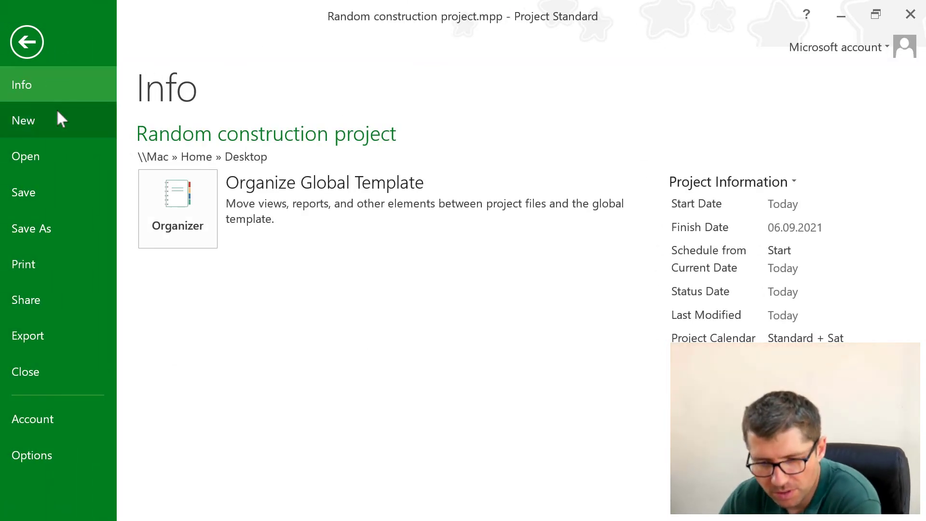
pyautogui.click(177, 217)
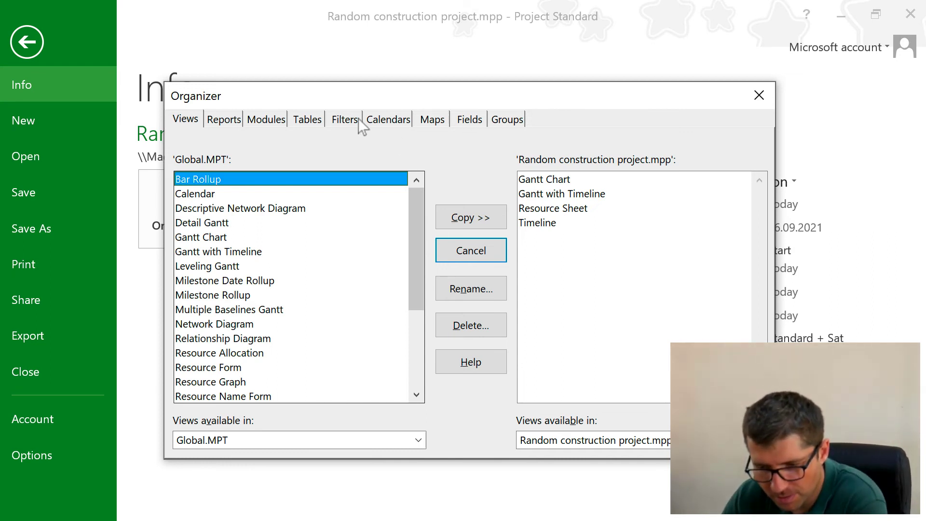
pyautogui.click(390, 121)
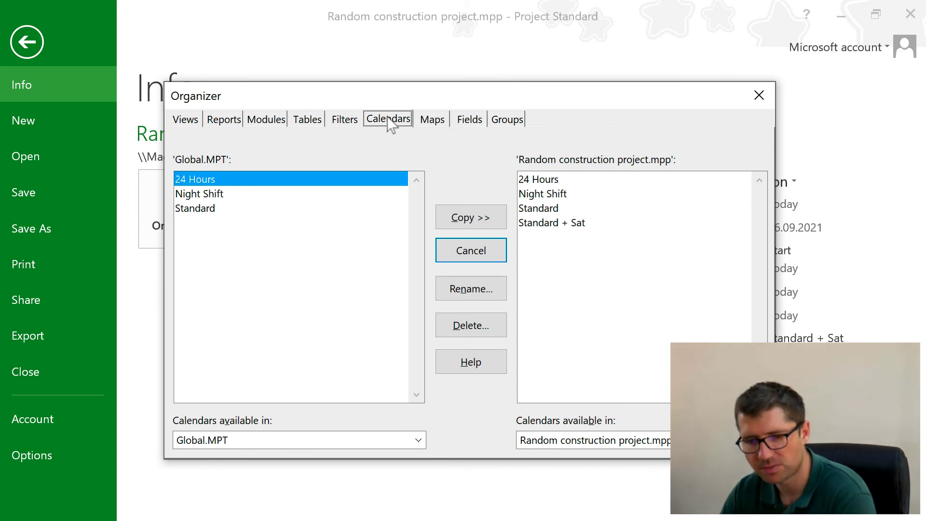
pyautogui.click(590, 223)
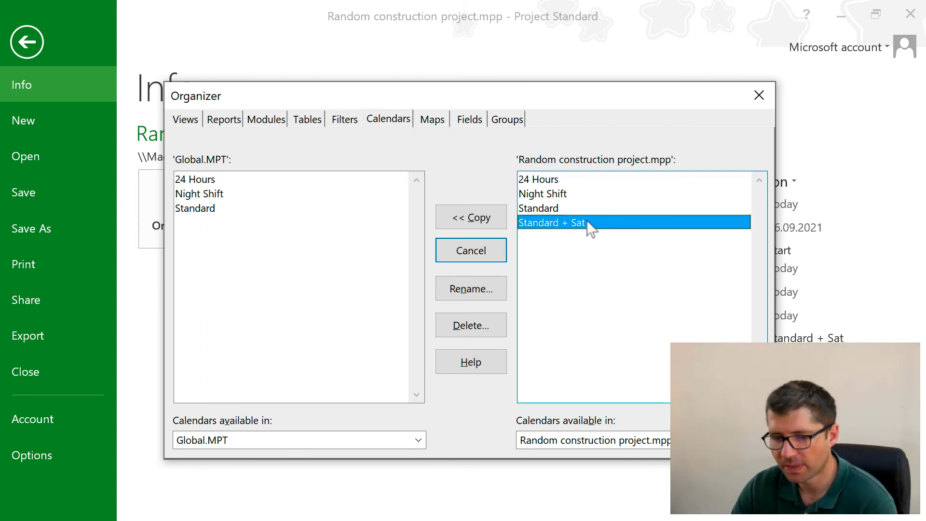
pyautogui.click(484, 219)
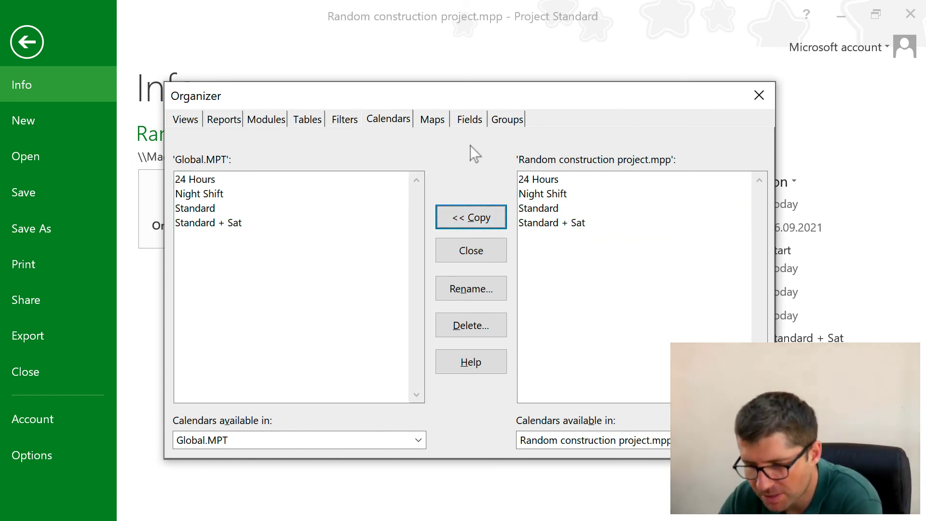
pyautogui.click(759, 96)
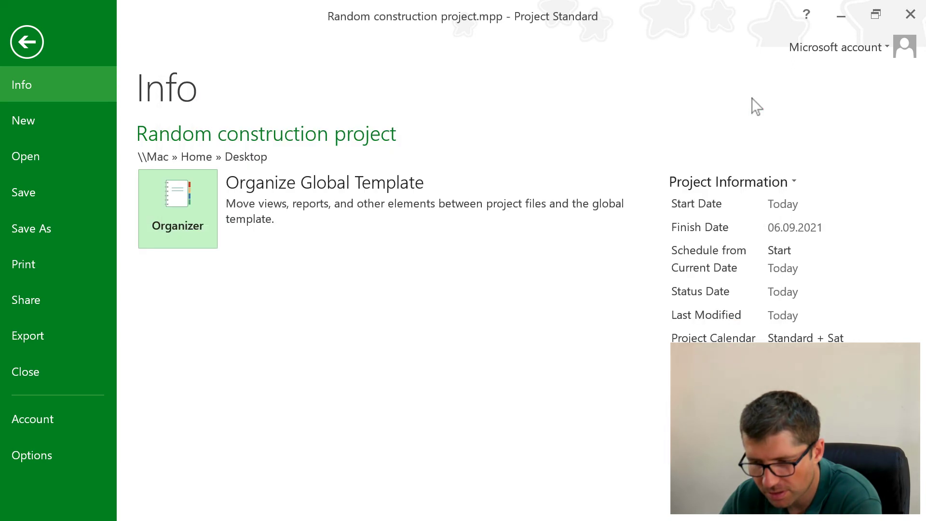
# Save and close the construction project, then relaunch Project 2013 with a new Blank Project
pyautogui.click(910, 14)
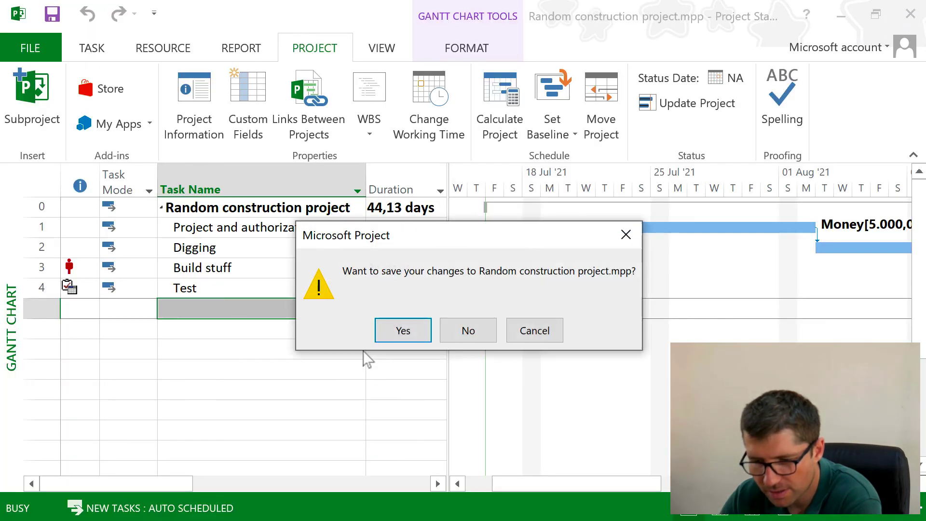
pyautogui.click(403, 328)
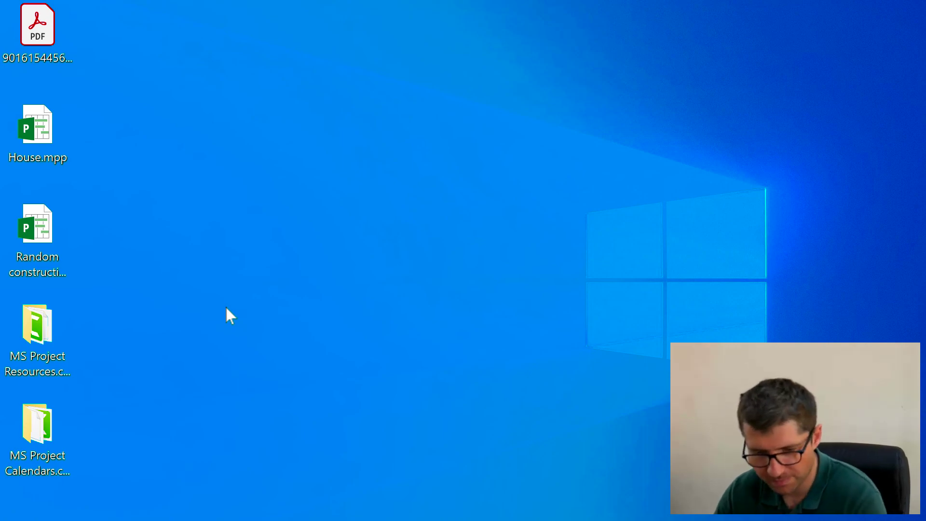
pyautogui.press('super')
pyautogui.write('proje')
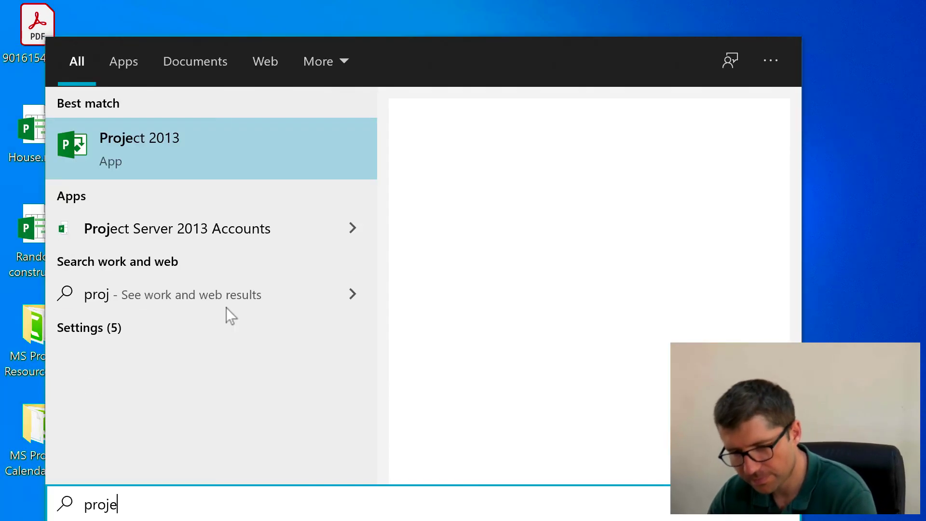
pyautogui.click(198, 150)
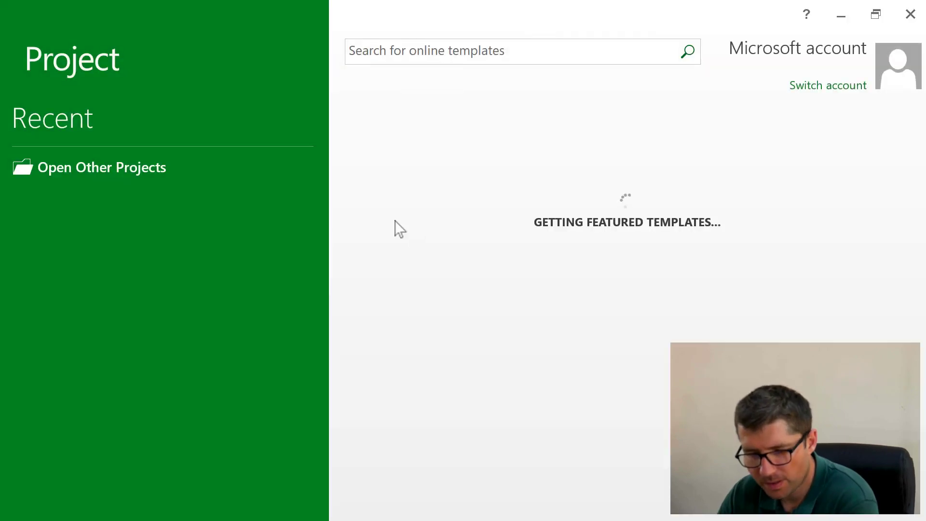
pyautogui.click(393, 161)
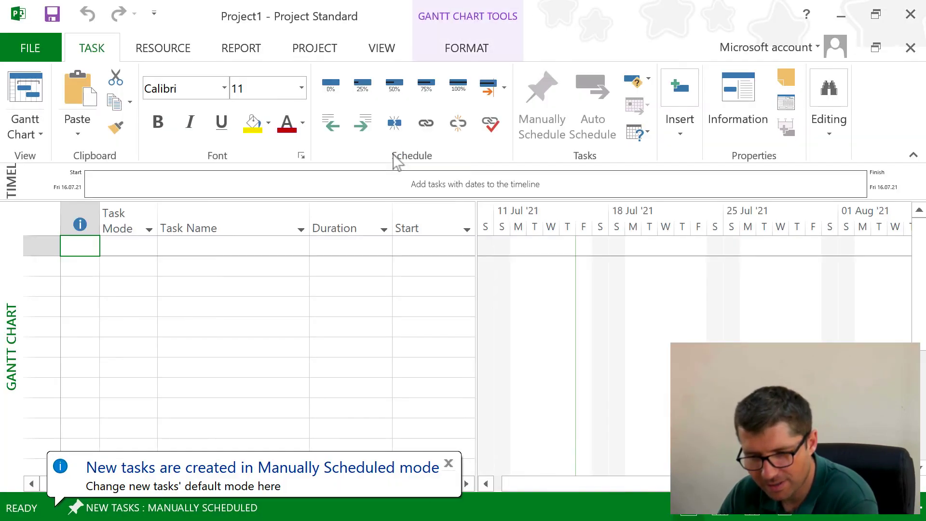
# Check in Project1's Project Information that the Calendar list offers Standard + Sat
pyautogui.click(323, 50)
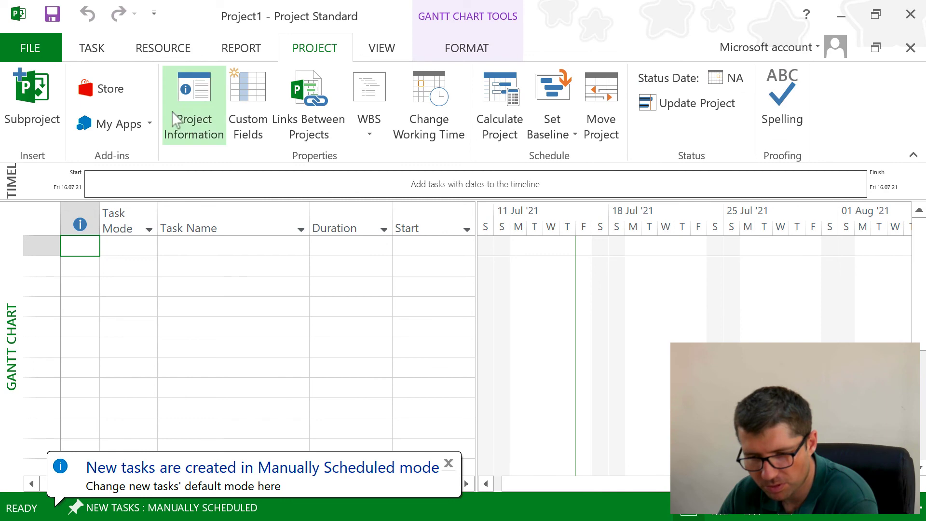
pyautogui.click(194, 127)
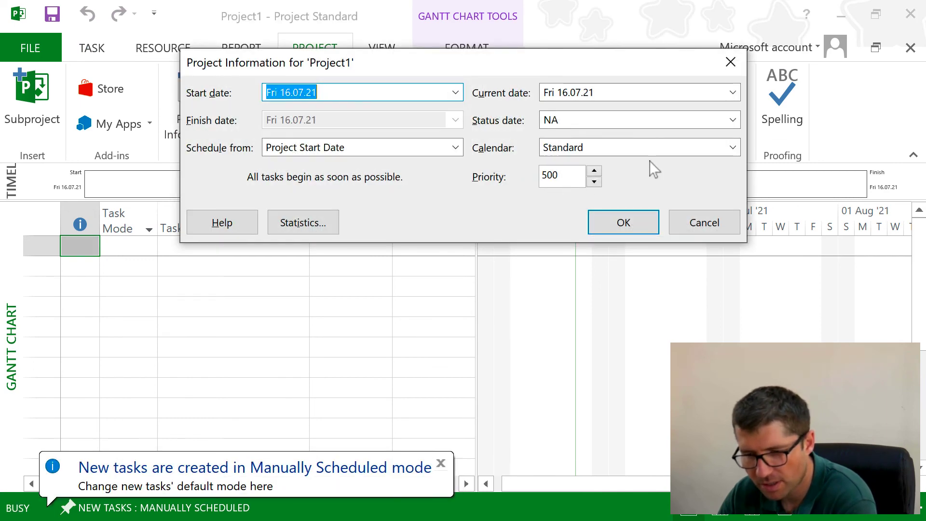
pyautogui.click(666, 154)
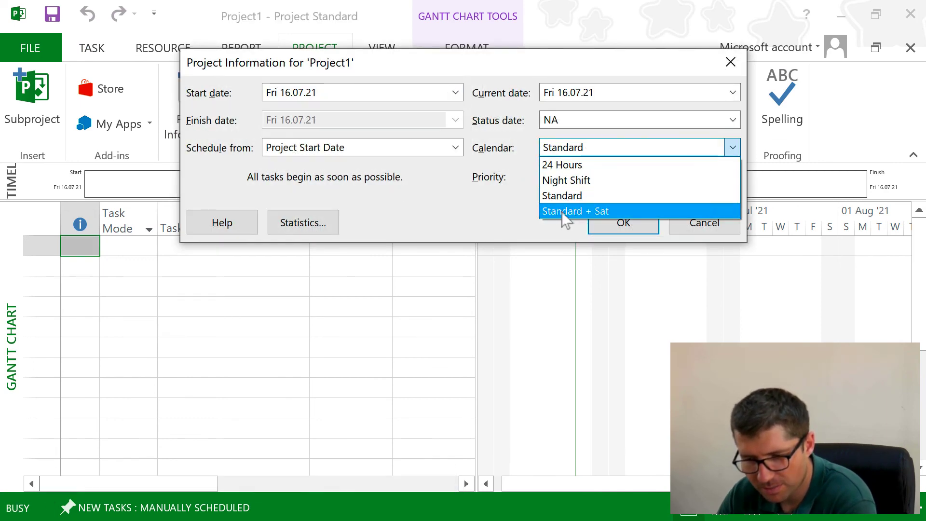